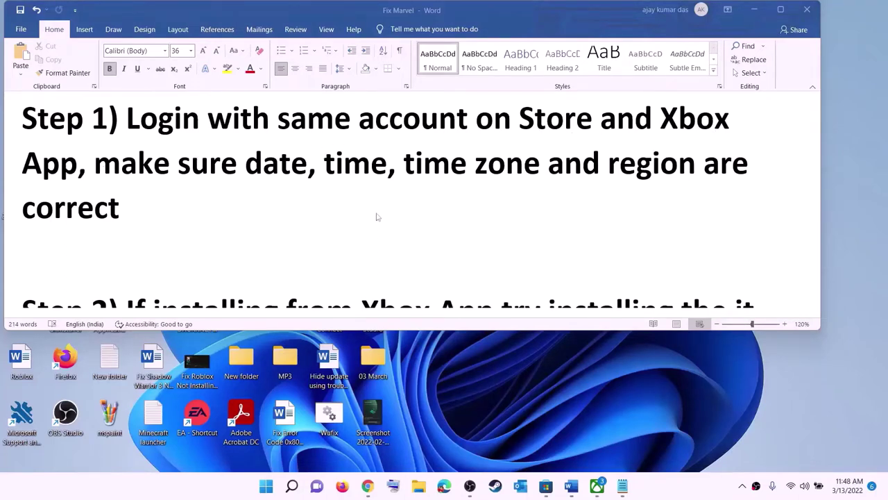
Bring Microsoft Store's Home page up over the Word troubleshooting notes.
left_click(545, 486)
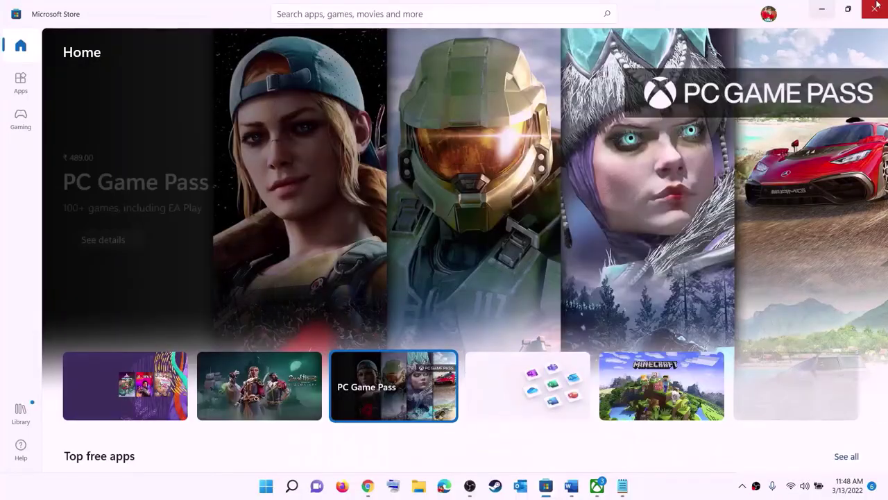
Sign out of the Microsoft Store and sign back in with the same account, entering the account PIN.
left_click(769, 14)
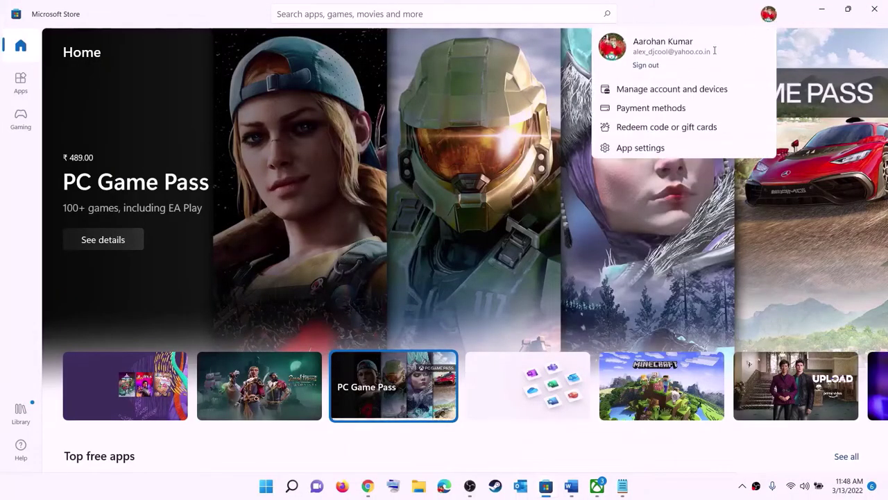
left_click(645, 66)
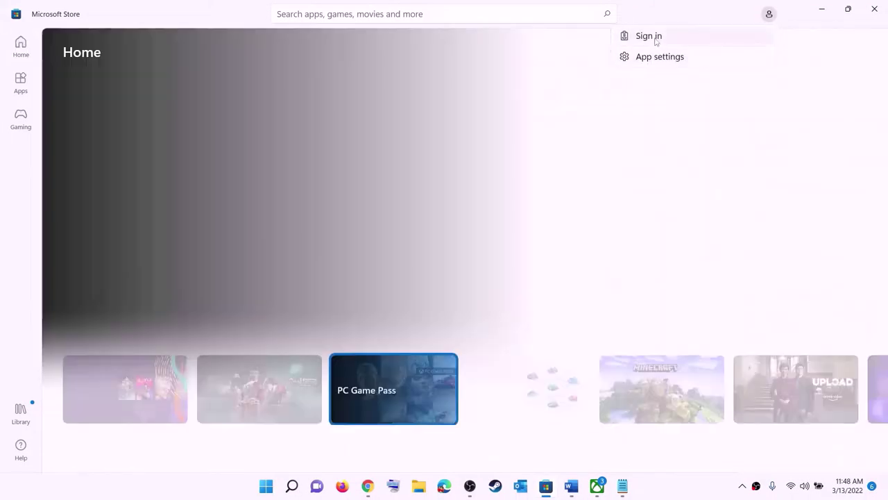
left_click(657, 34)
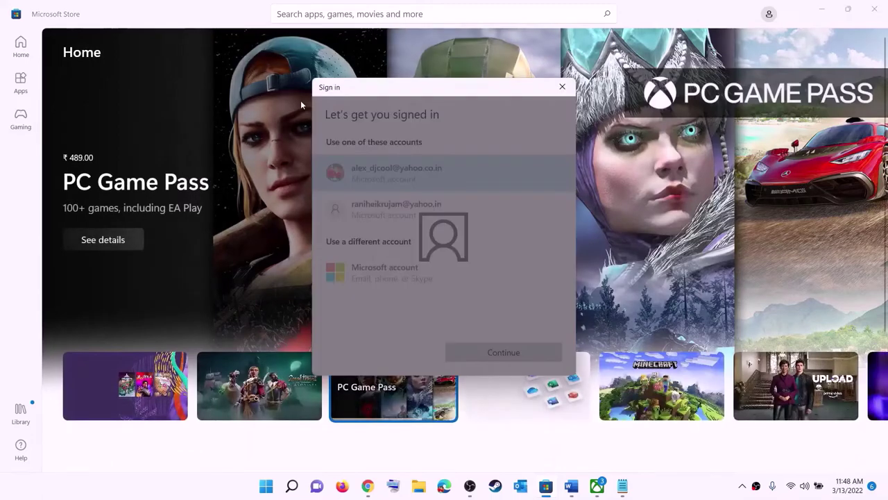
left_click(486, 354)
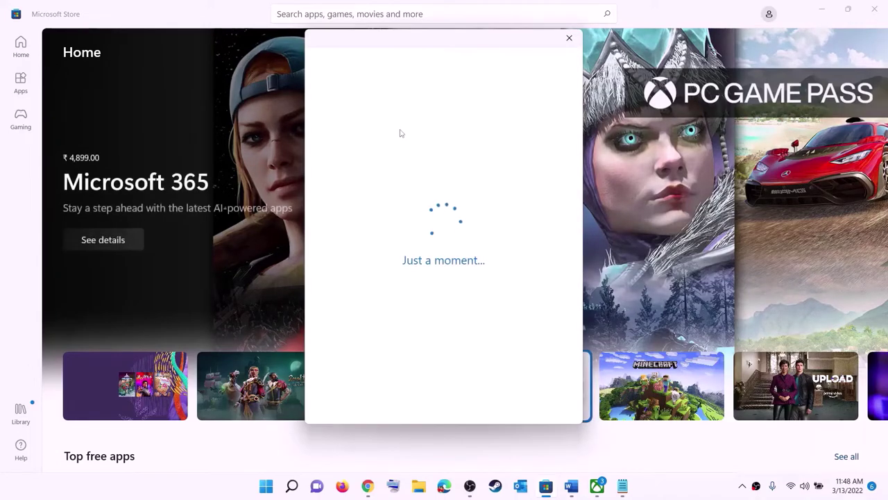
type("1")
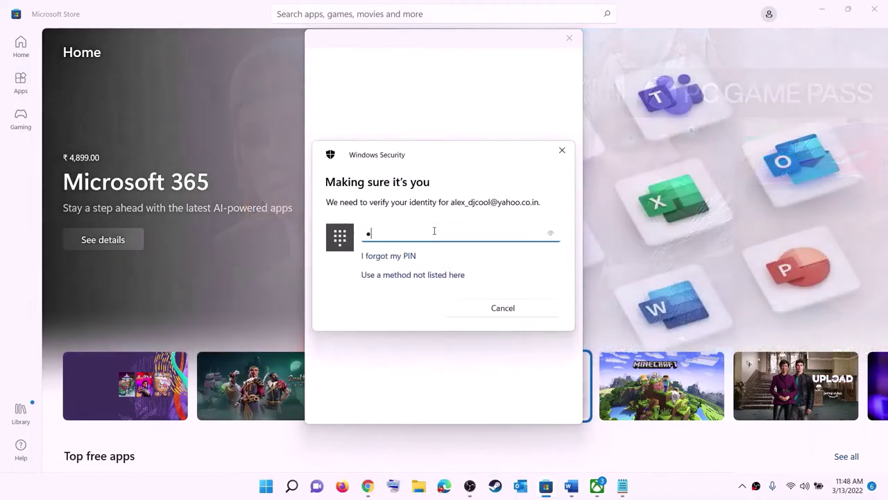
type("234")
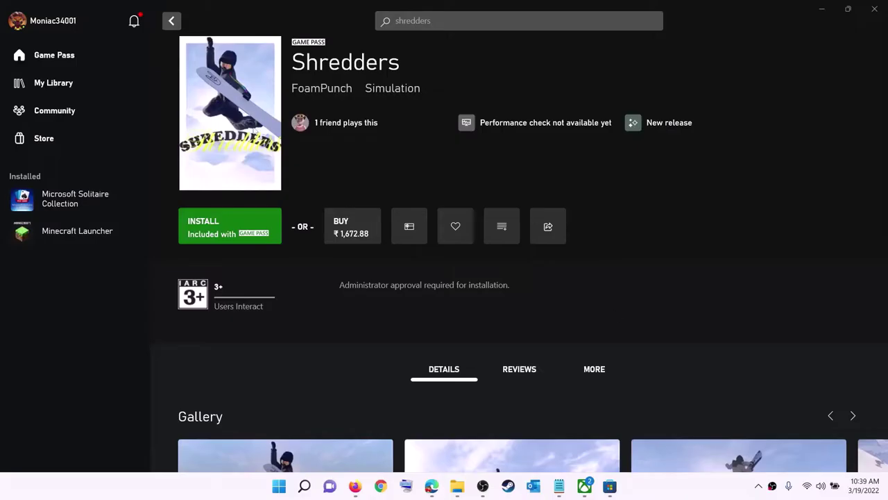
Sign out of the Xbox app profile, then start signing back in from the profile menu.
left_click(54, 27)
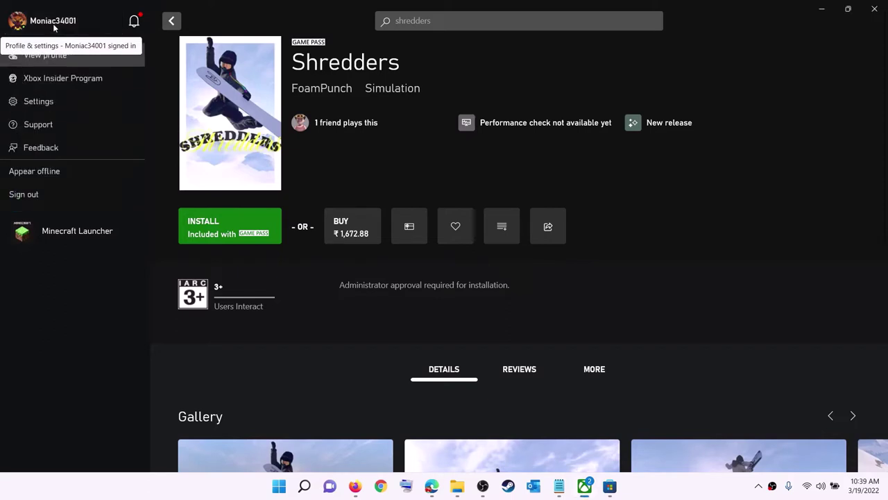
left_click(50, 196)
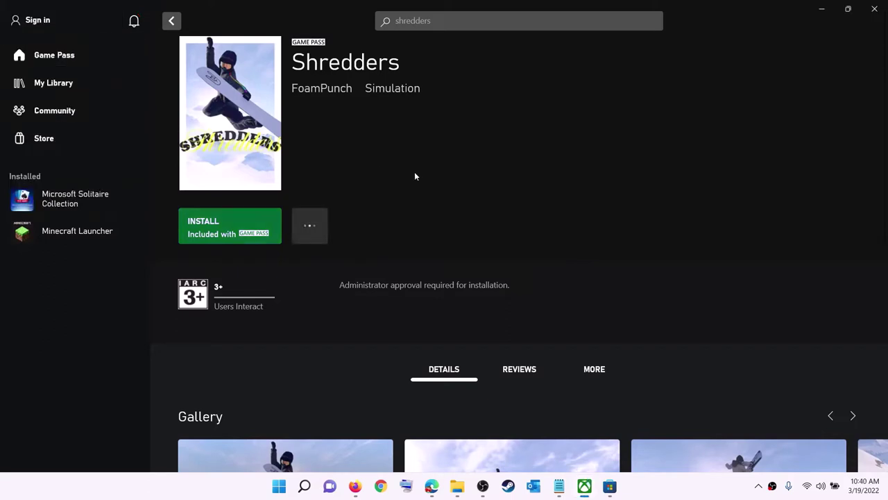
left_click(40, 20)
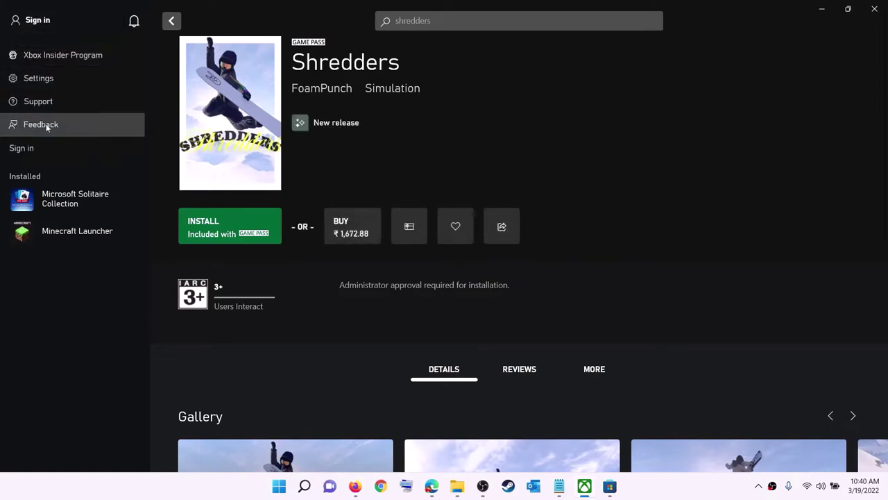
left_click(32, 149)
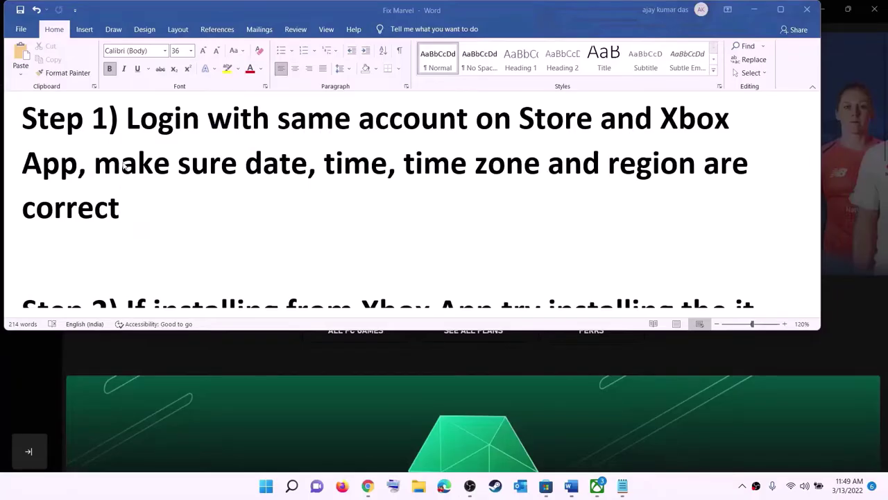
Highlight Step 1's date, time and region reminder, then open Date & time settings from the taskbar clock.
left_click_drag(150, 165, 675, 190)
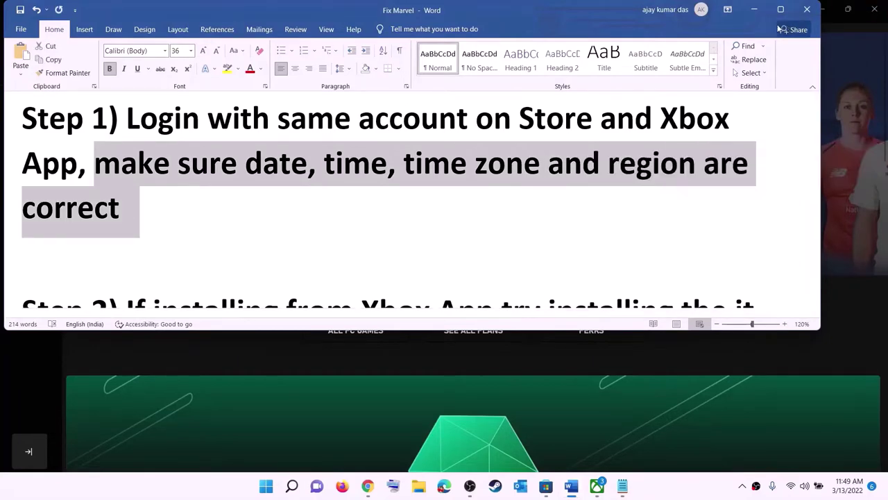
left_click(755, 9)
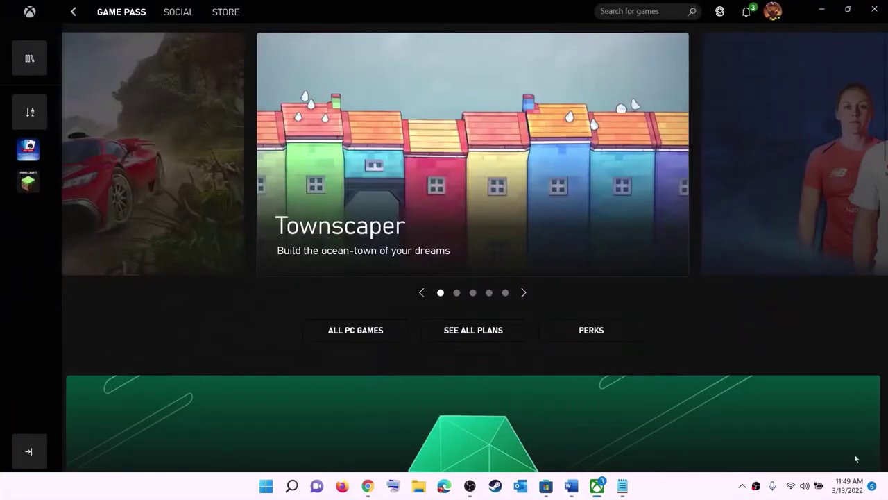
right_click(845, 489)
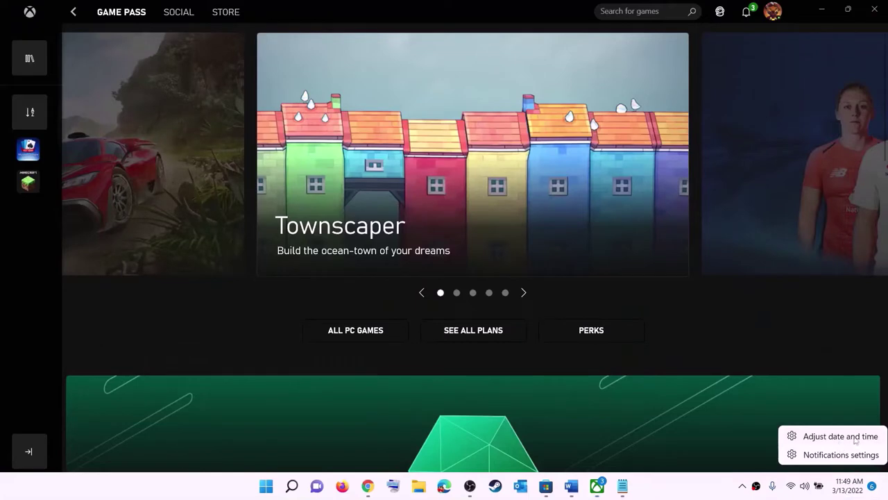
left_click(856, 440)
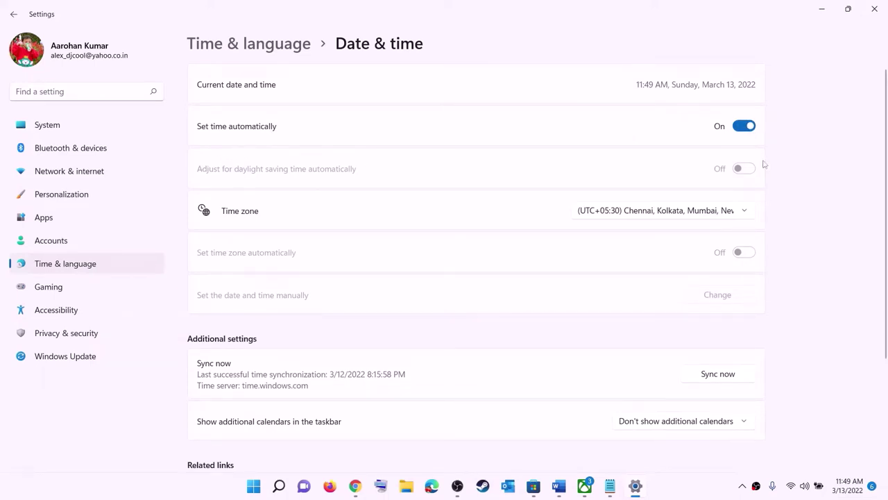
Keep the current time zone and sync the clock with the time server.
left_click(657, 215)
left_click(684, 210)
left_click(731, 378)
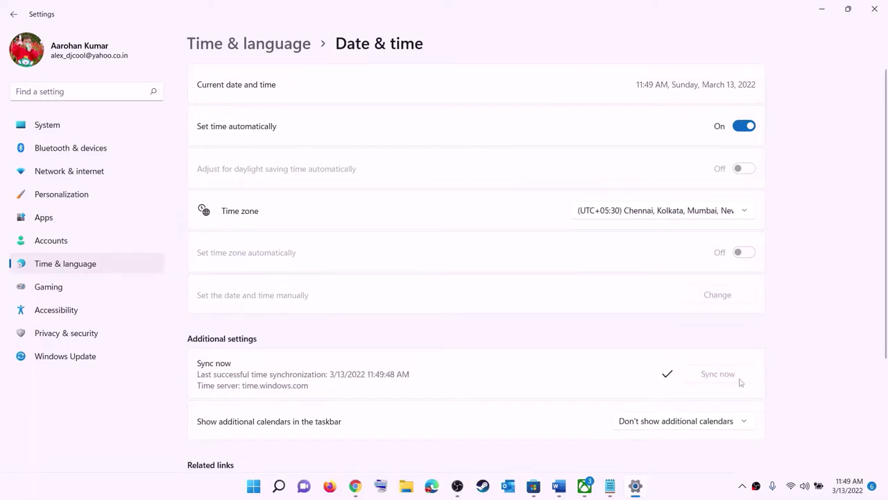
Confirm India as the country or region in Language & region, then close Settings.
left_click(68, 264)
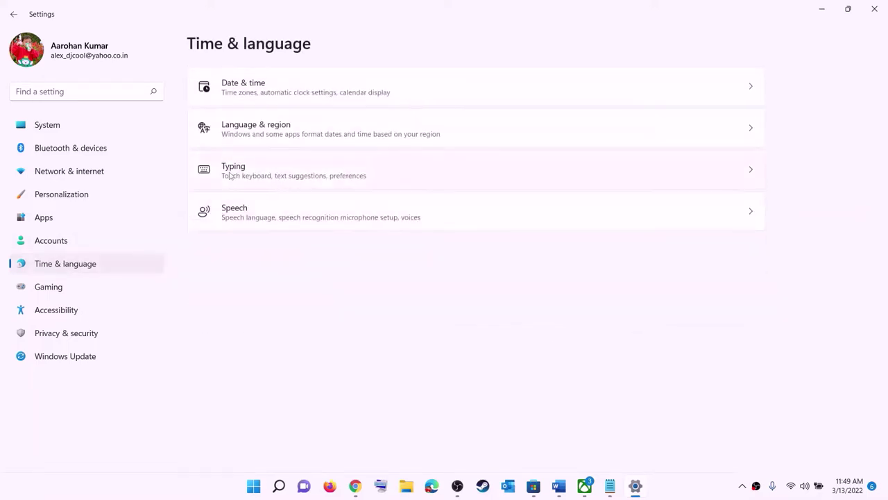
left_click(252, 141)
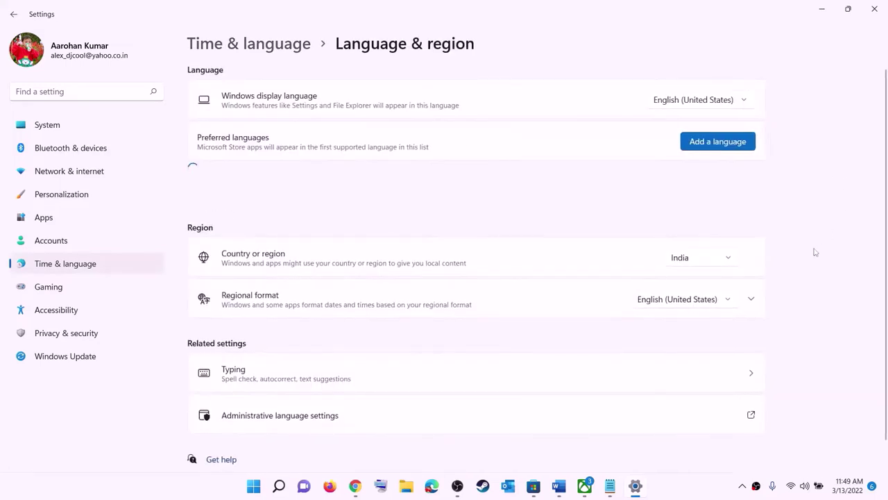
left_click(720, 262)
left_click(854, 174)
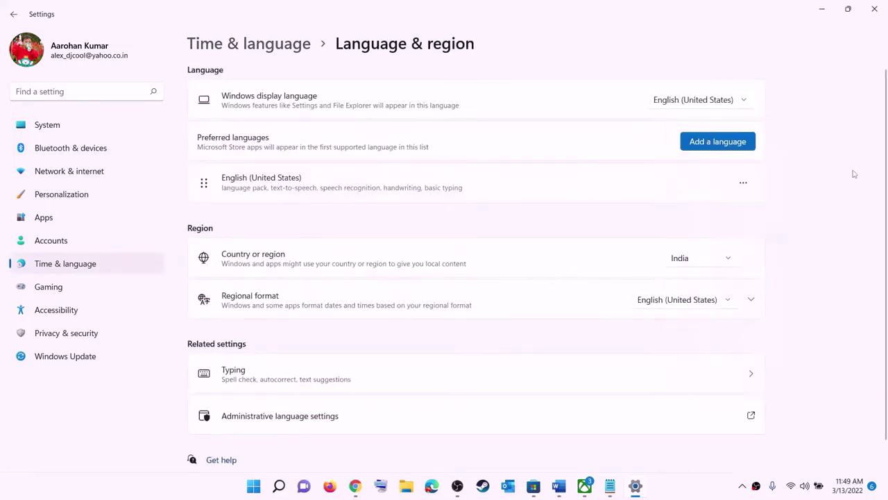
left_click(875, 9)
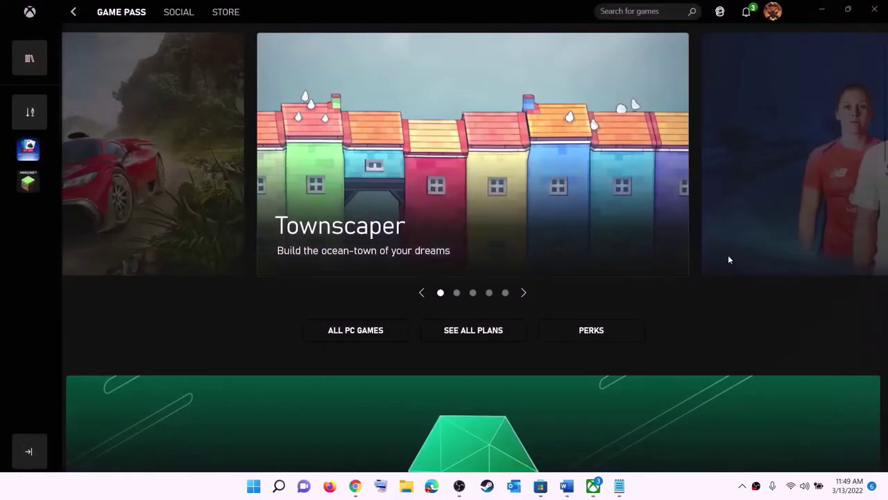
Bring Word back and highlight Step 2's 'try installing the it from Microsoft Store' advice.
left_click(570, 486)
scroll(183, 201, "down", 2)
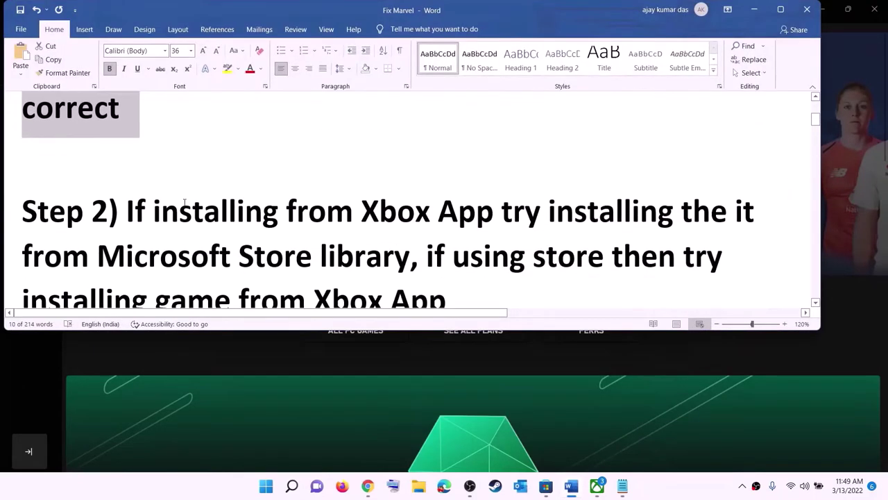
scroll(184, 202, "down", 1)
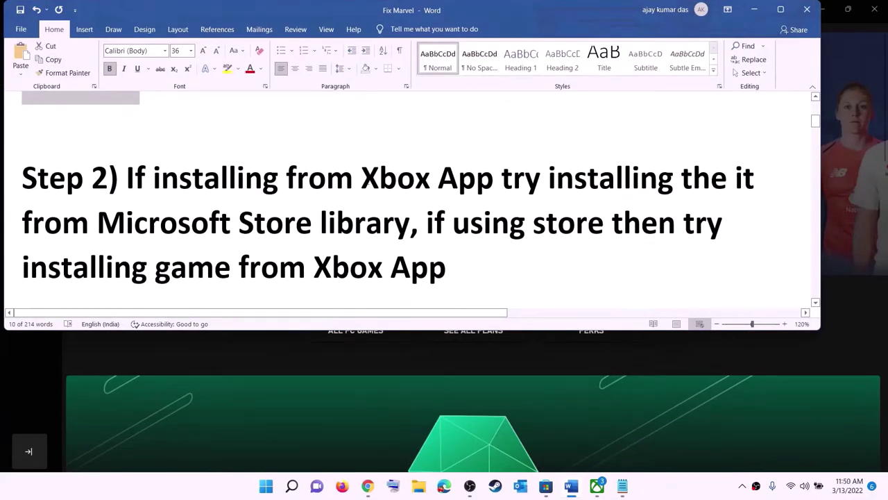
left_click_drag(363, 178, 734, 179)
left_click(541, 177)
left_click_drag(501, 178, 409, 222)
Open the Microsoft Store Library and browse its 33 updates and downloads.
left_click(544, 490)
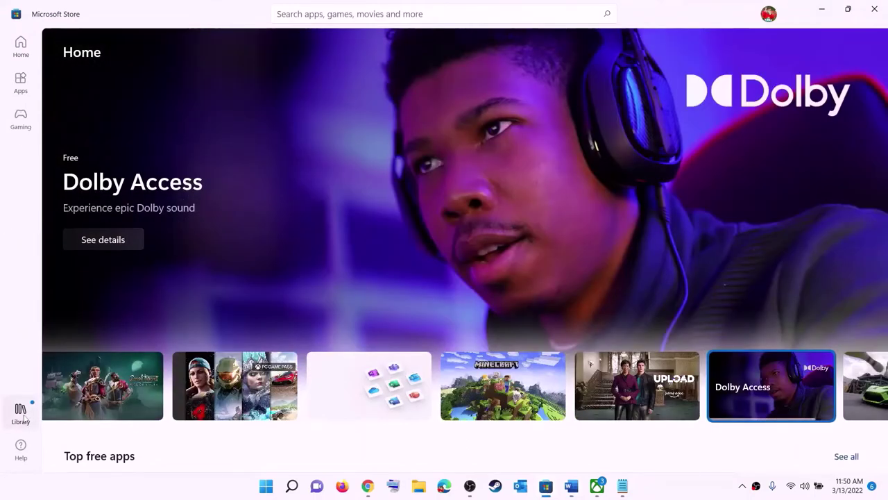
left_click(21, 414)
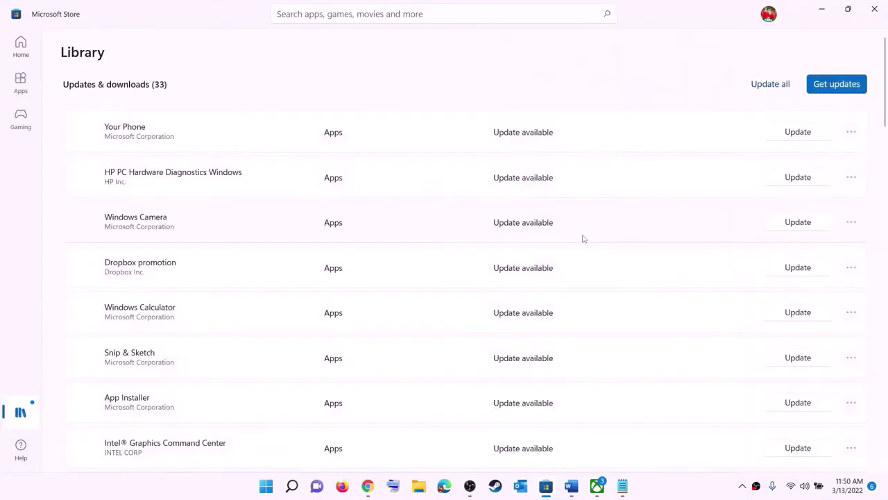
scroll(606, 291, "down", 1)
scroll(532, 331, "down", 5)
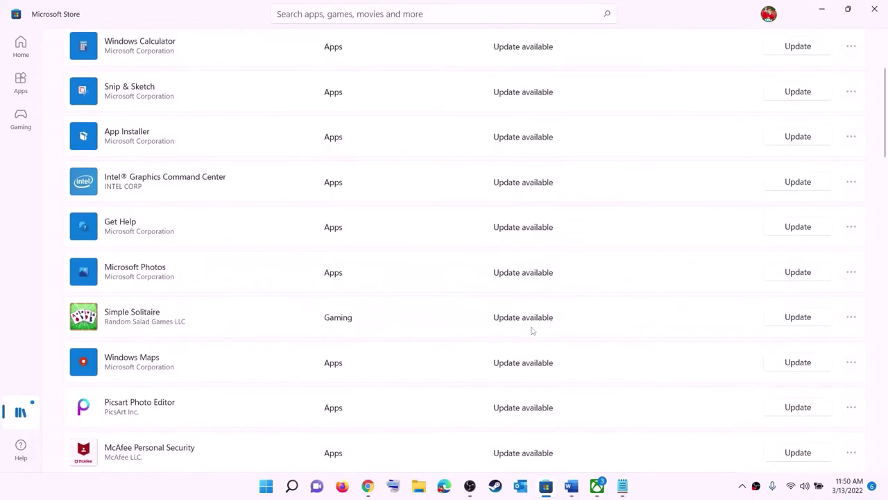
scroll(532, 363, "up", 6)
scroll(536, 316, "down", 20)
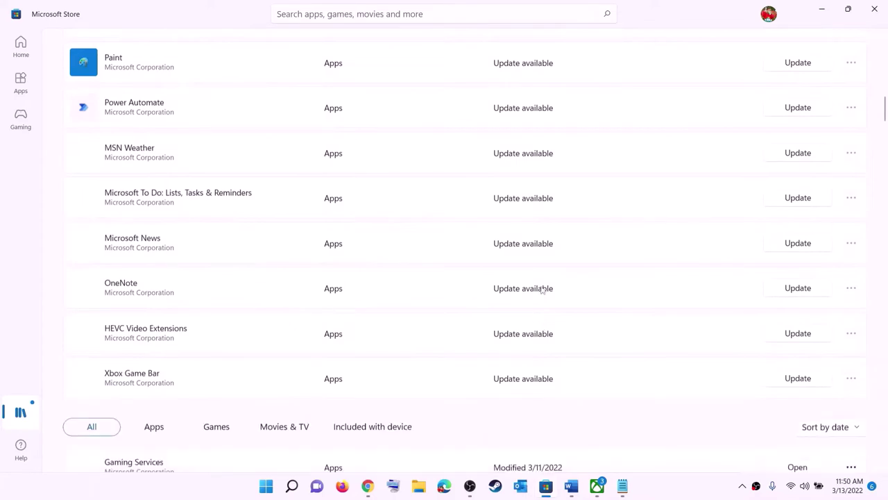
scroll(573, 295, "up", 20)
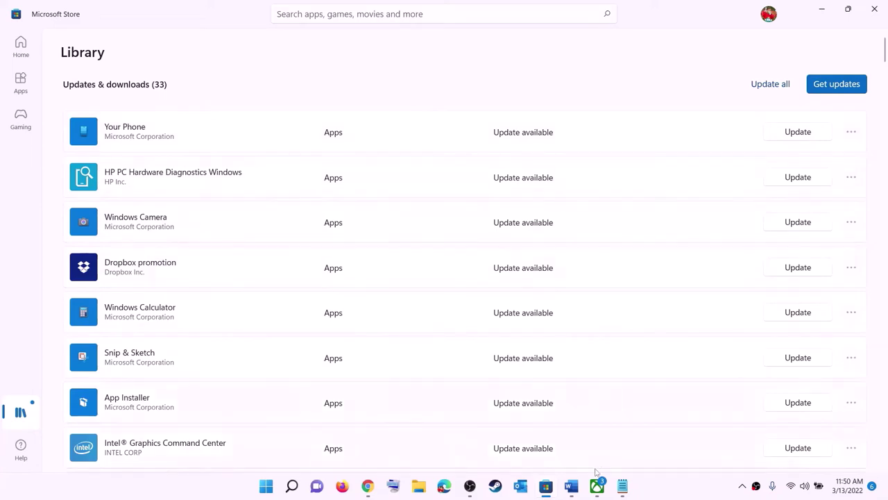
left_click(571, 486)
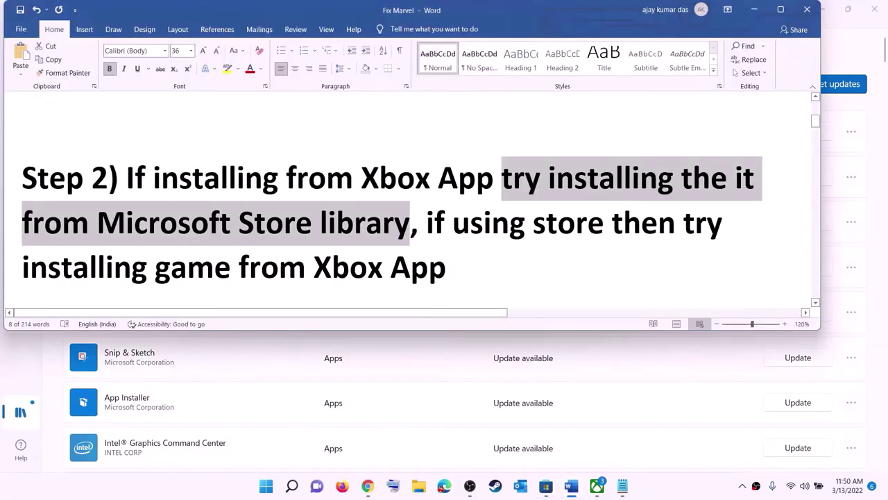
Highlight Step 2's 'using store' wording and the advice on installing the game from the Xbox app.
left_click(453, 222)
left_click_drag(452, 222, 612, 222)
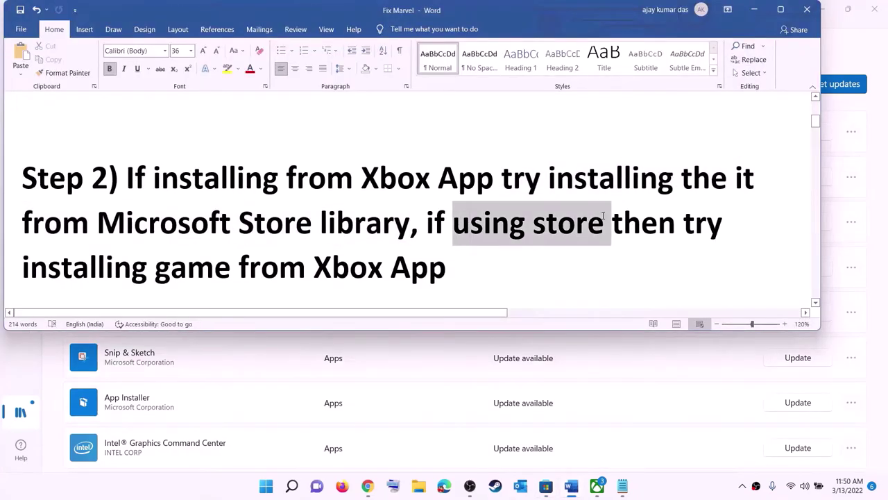
left_click_drag(139, 256, 553, 422)
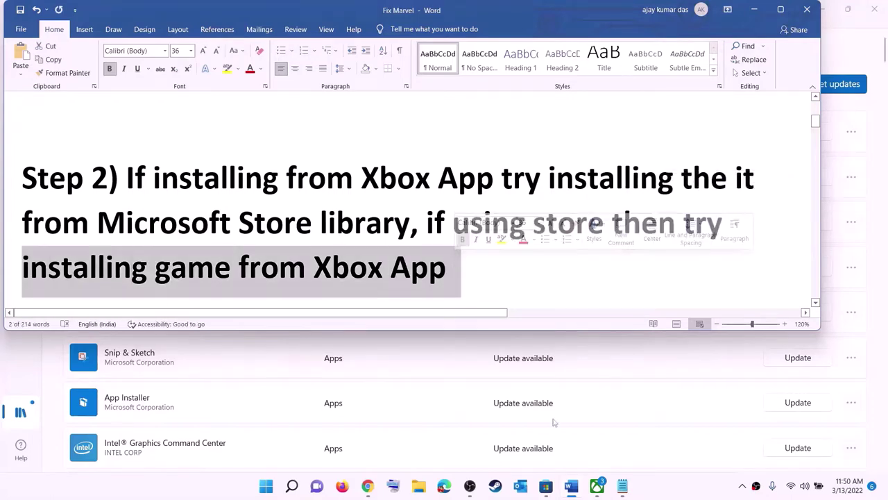
Check the Xbox app's game search box, then return to Word and clear the Step 2 highlight.
left_click(597, 486)
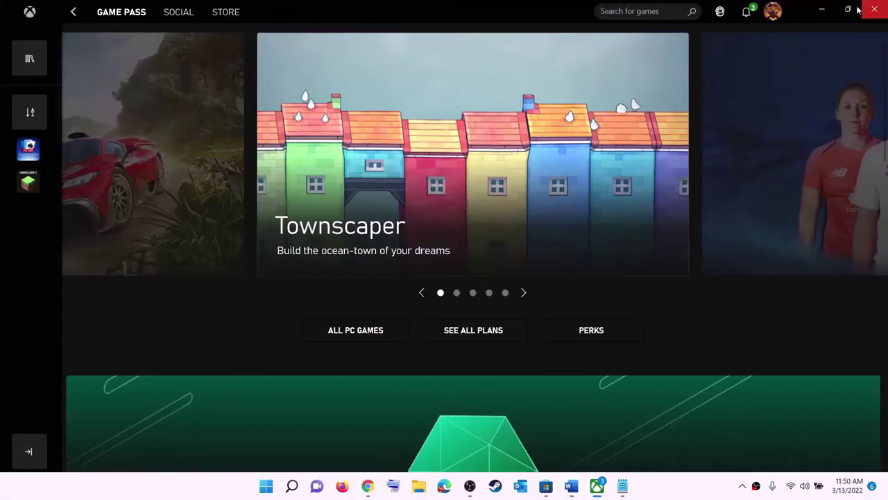
left_click(623, 11)
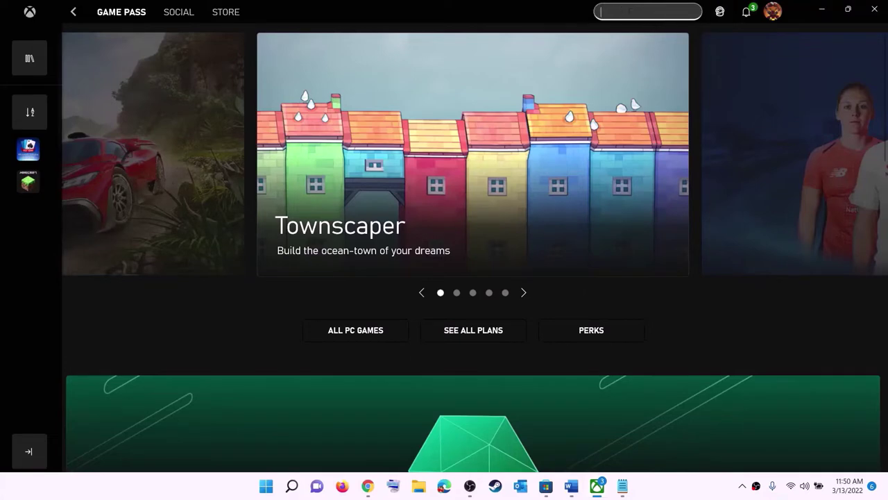
left_click(821, 9)
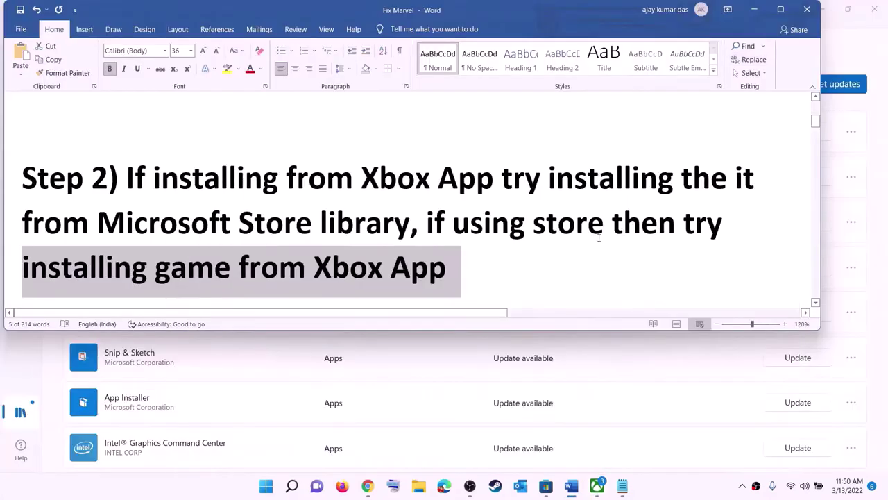
left_click(470, 224)
Copy the whole Step 3 Get-AppxPackage PowerShell command and search Start for 'powers'.
scroll(274, 242, "down", 5)
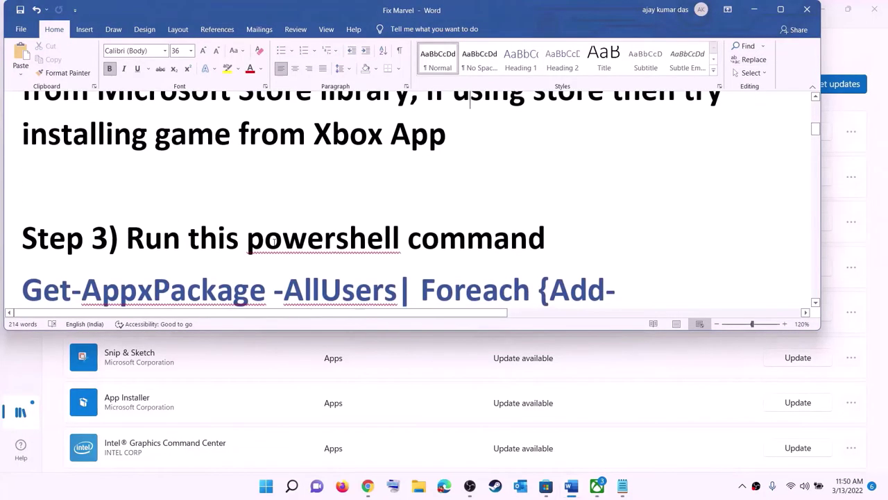
scroll(281, 219, "down", 1)
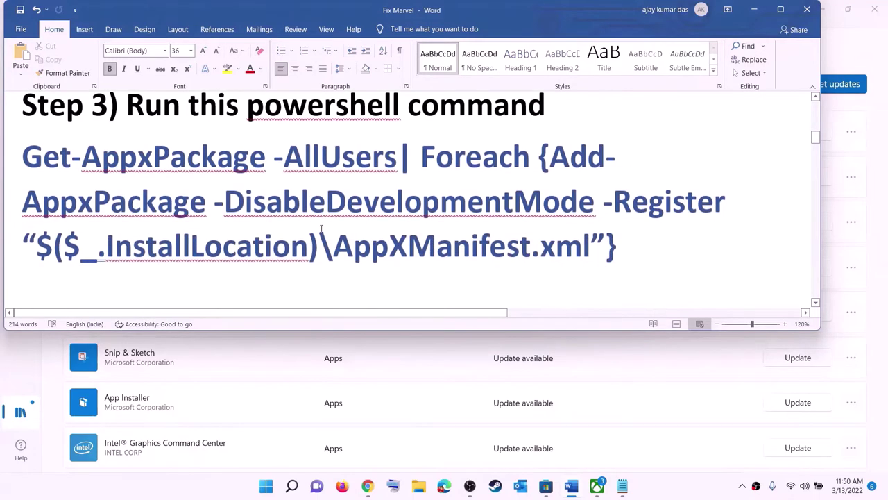
triple_click(621, 248)
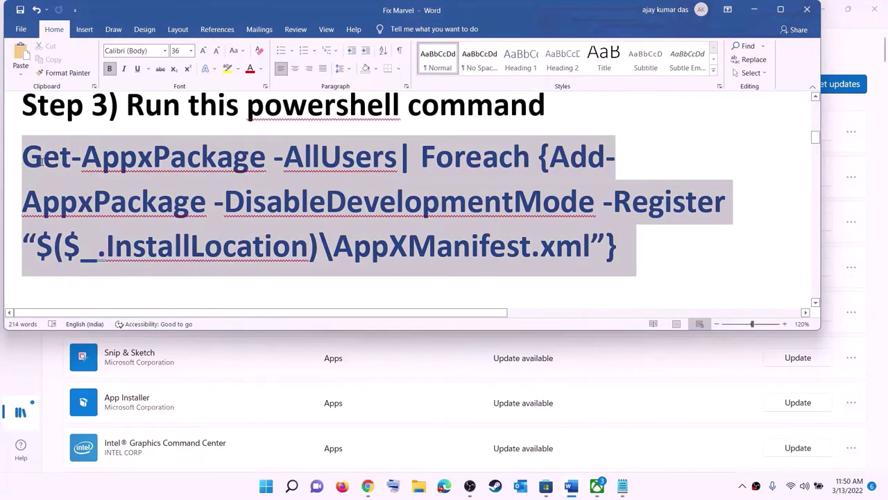
right_click(123, 180)
left_click(143, 203)
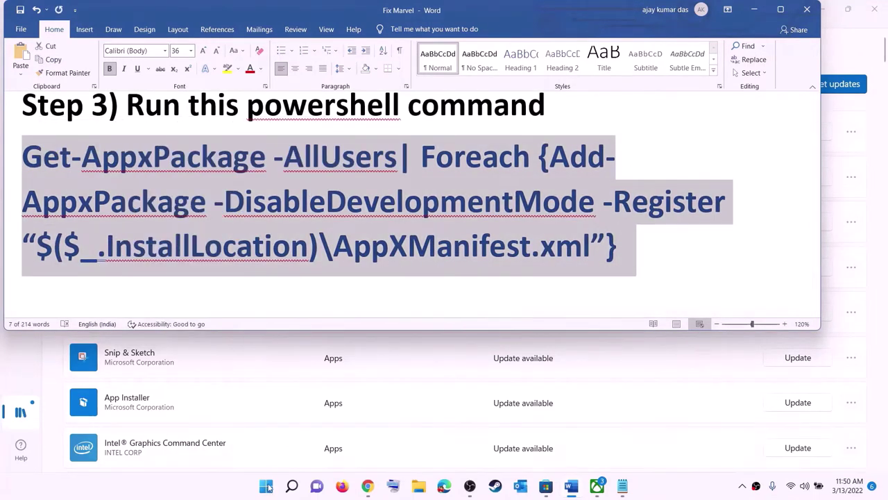
left_click(266, 486)
type("powers")
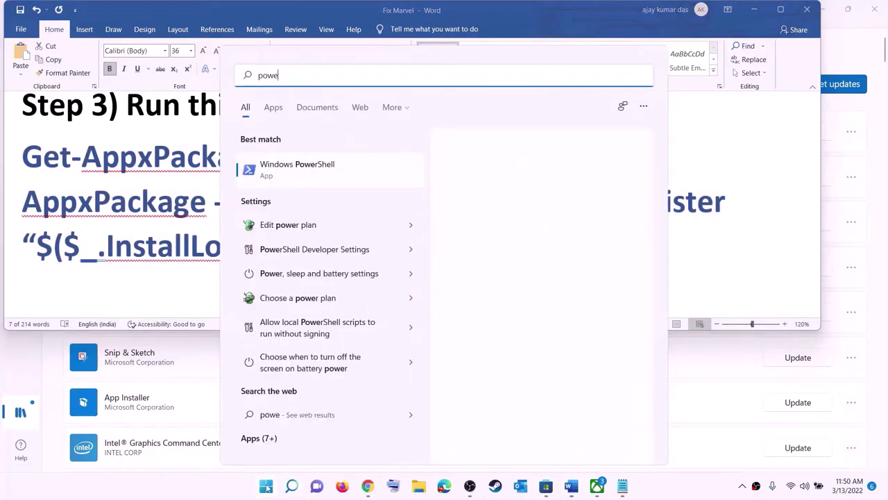
Run PowerShell as administrator, paste and run the Get-AppxPackage command, then close the window.
right_click(310, 173)
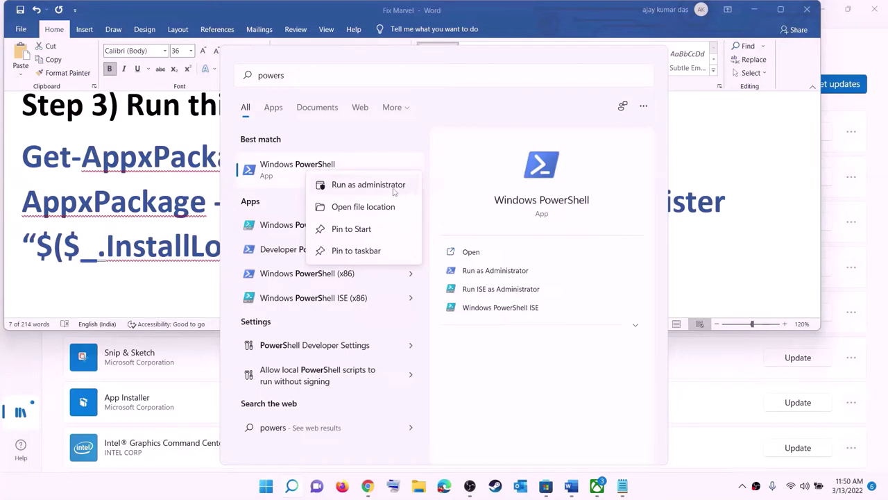
left_click(393, 187)
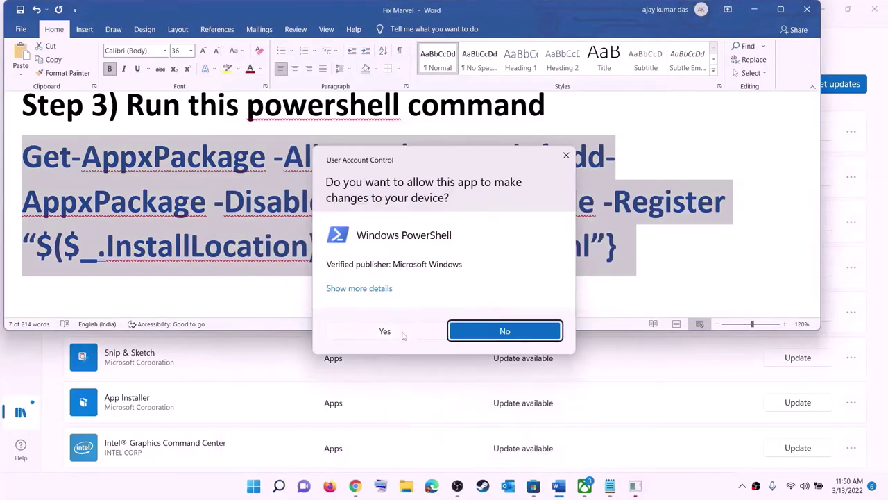
left_click(403, 334)
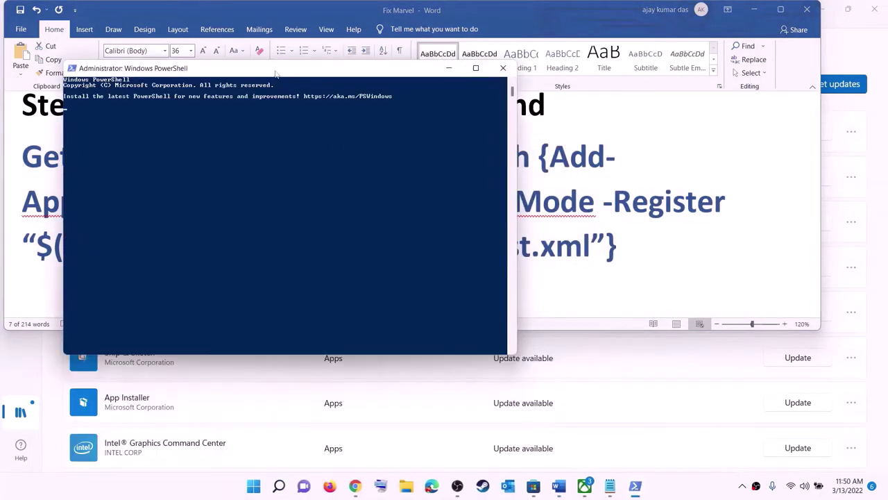
left_click_drag(276, 74, 394, 84)
right_click(369, 180)
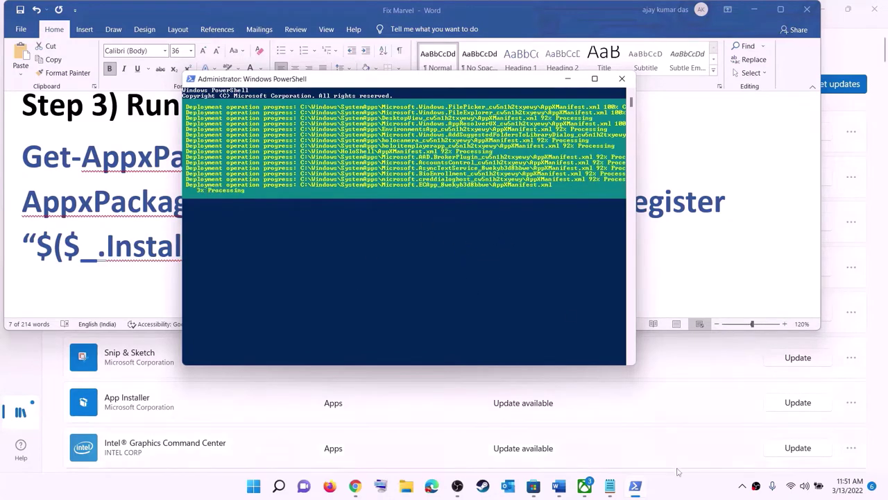
left_click(670, 491)
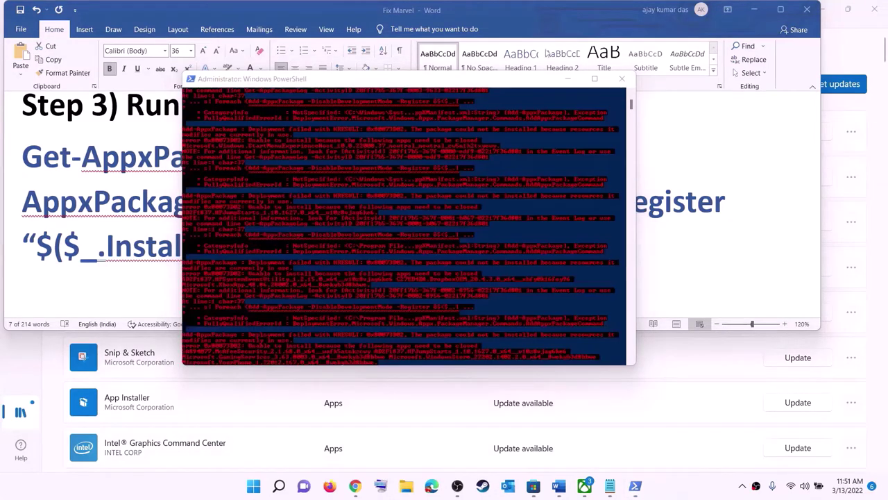
left_click(622, 79)
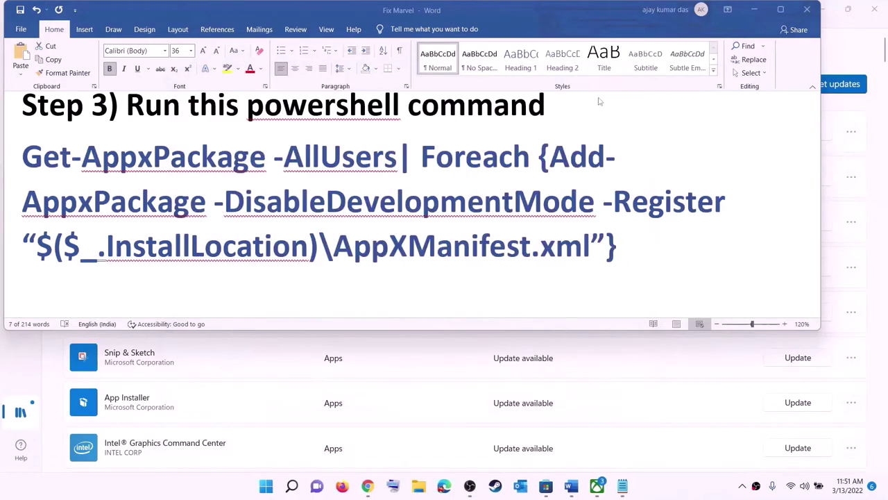
Resize the Step 4 cache folder path line to 14 pt, then open File Explorer.
triple_click(365, 227)
scroll(306, 168, "down", 3)
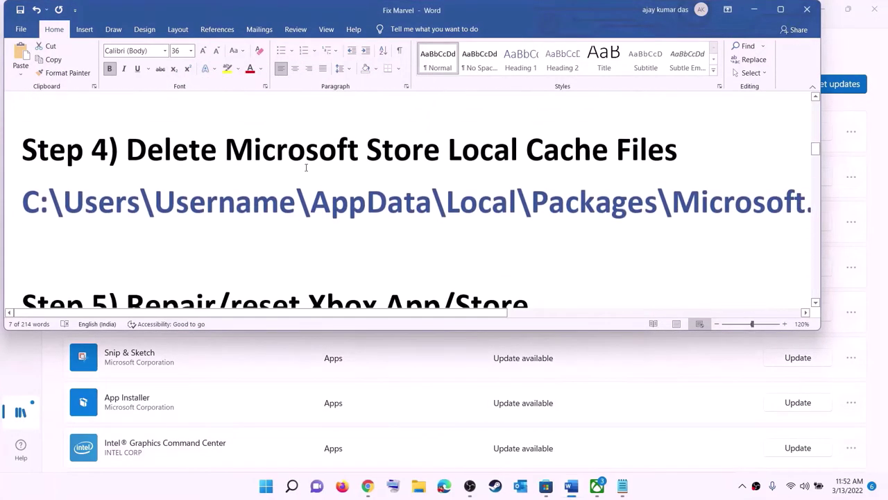
scroll(306, 167, "up", 1)
triple_click(439, 240)
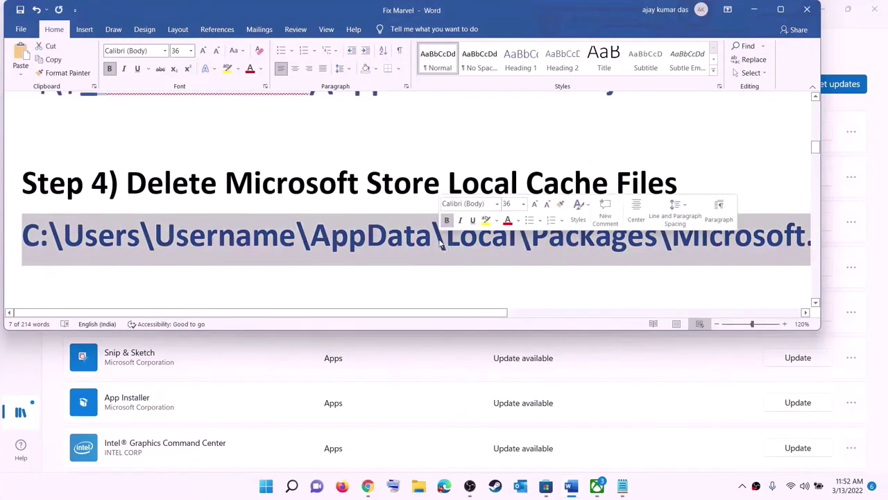
left_click(191, 50)
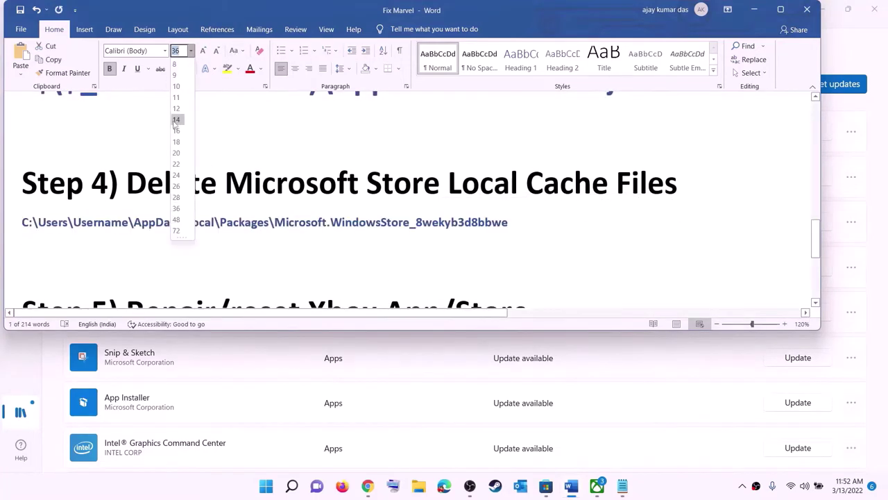
left_click(176, 120)
left_click(441, 235)
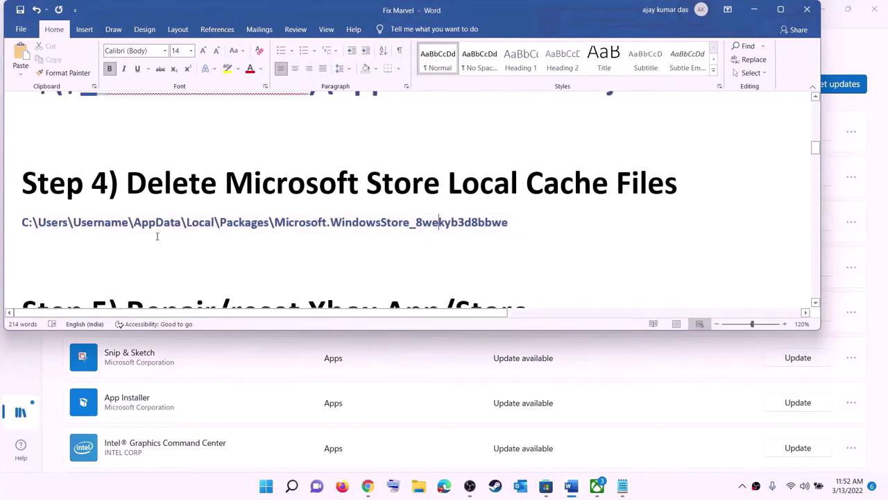
left_click(418, 486)
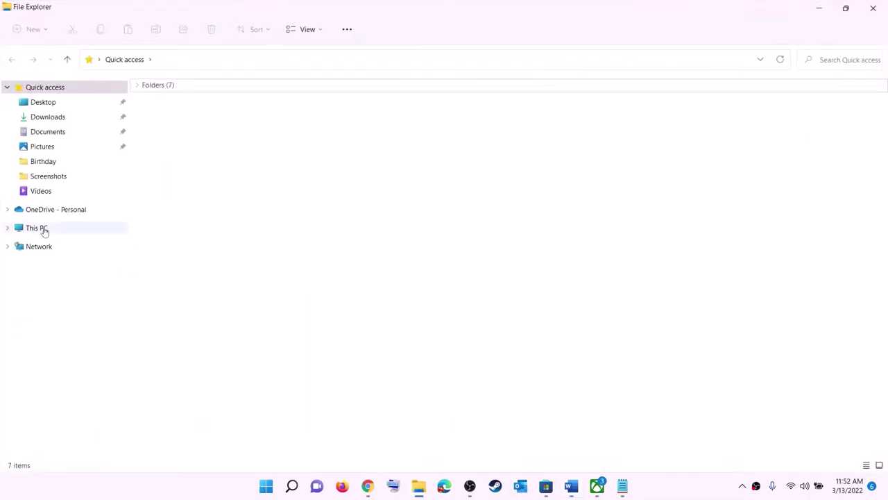
Navigate to This PC > Windows (C:) > Users > the current user's profile folder.
left_click(43, 232)
double_click(202, 190)
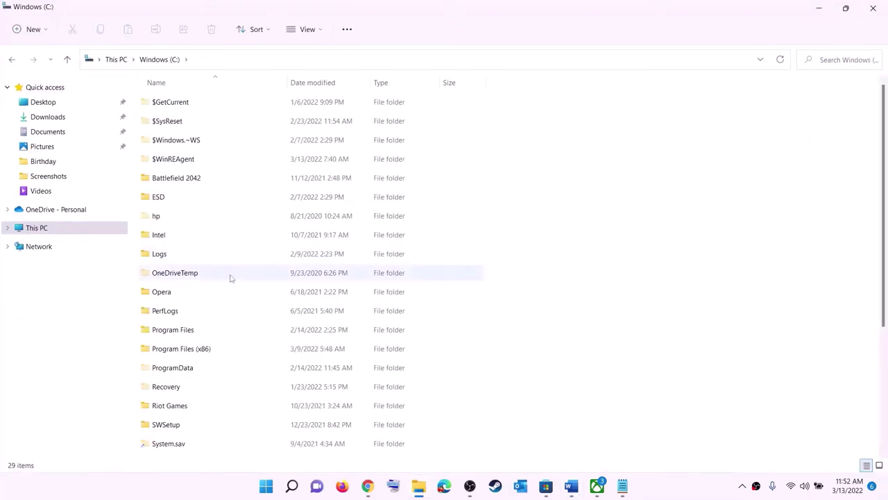
scroll(231, 277, "down", 4)
left_click(210, 322)
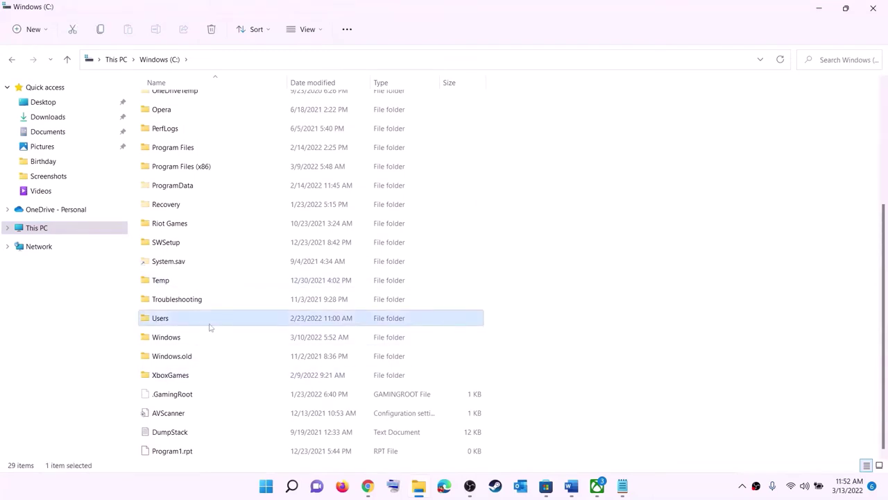
double_click(189, 320)
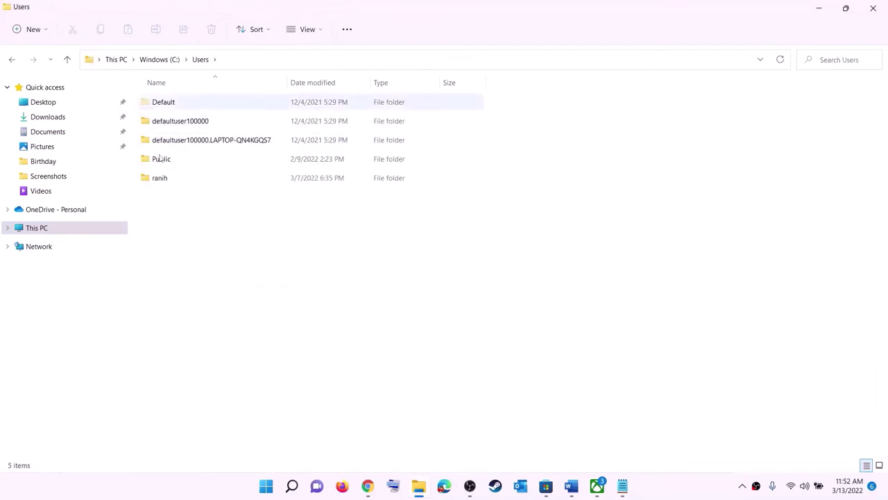
double_click(166, 179)
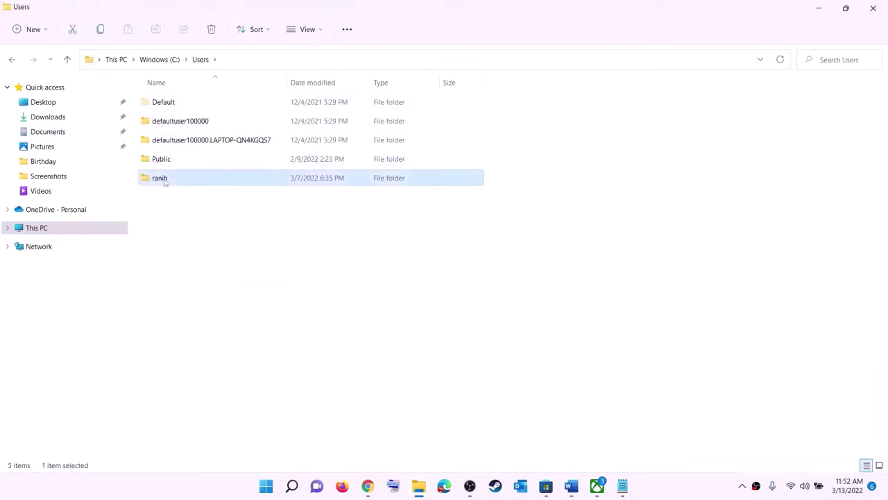
Select the AppData folder and check the view options so hidden items stay visible.
left_click(157, 218)
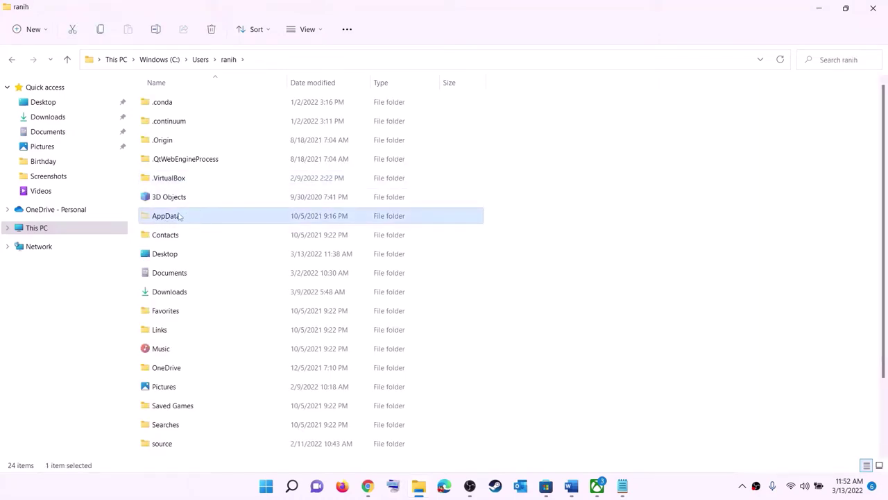
left_click(323, 32)
mouse_move(317, 224)
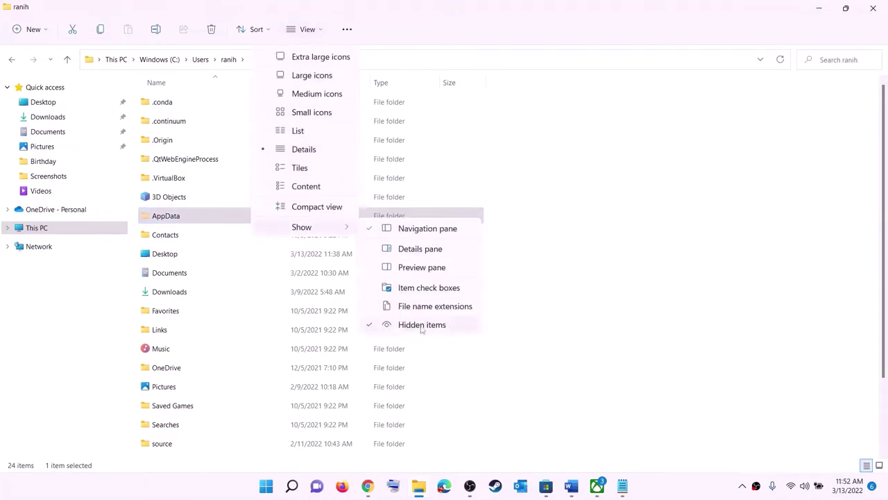
left_click(179, 217)
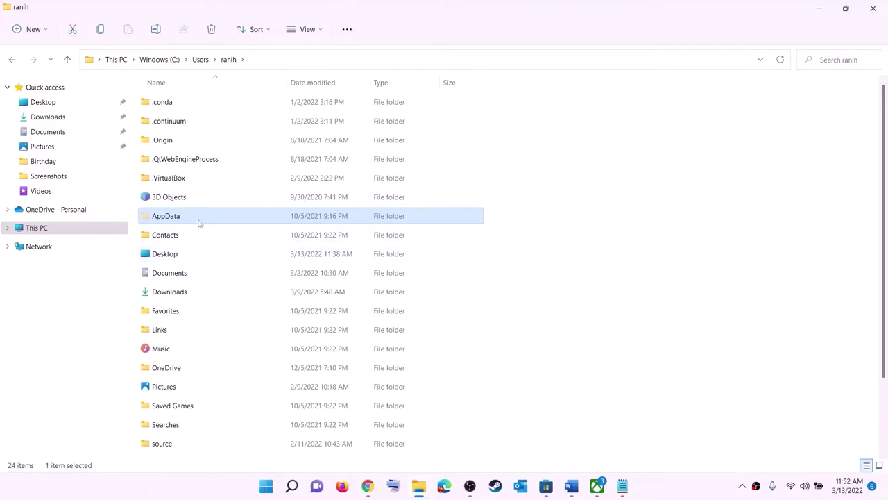
Open AppData > Local > Packages.
key("F2")
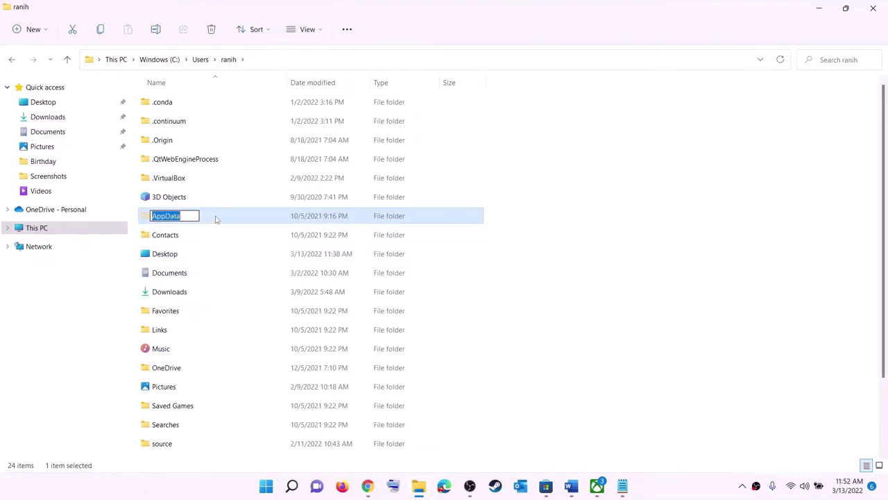
left_click(215, 219)
double_click(200, 218)
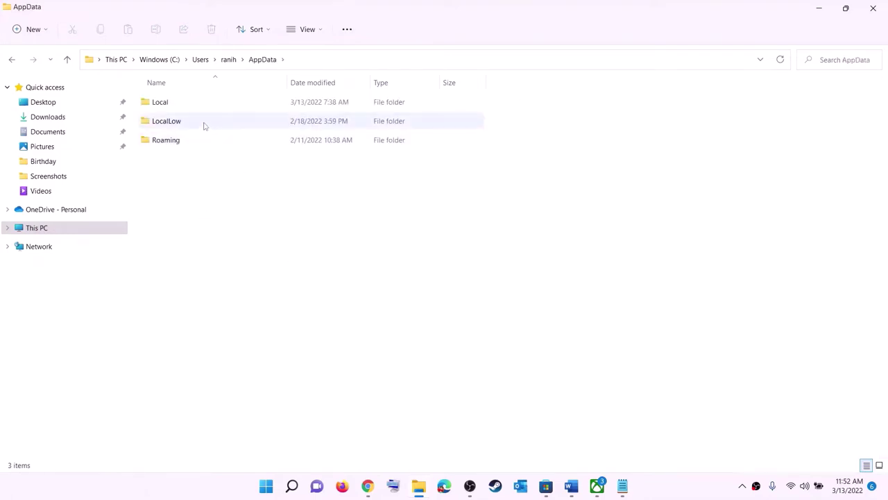
left_click(168, 102)
double_click(177, 102)
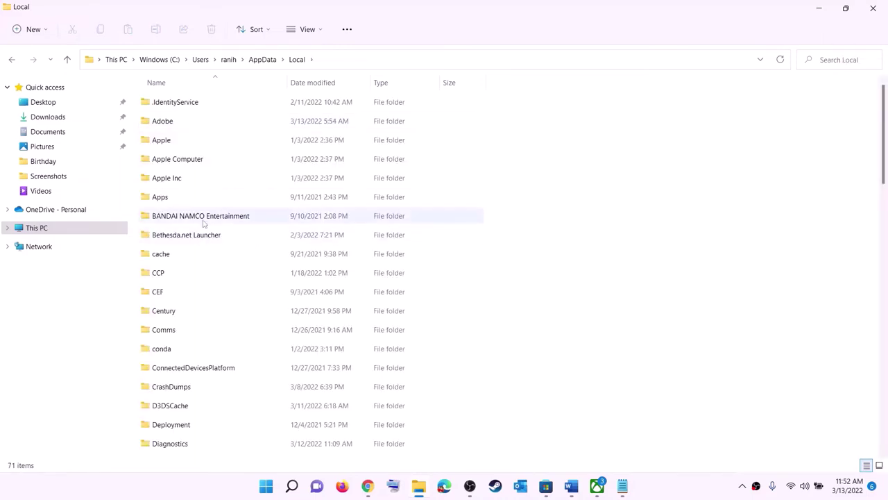
key("p")
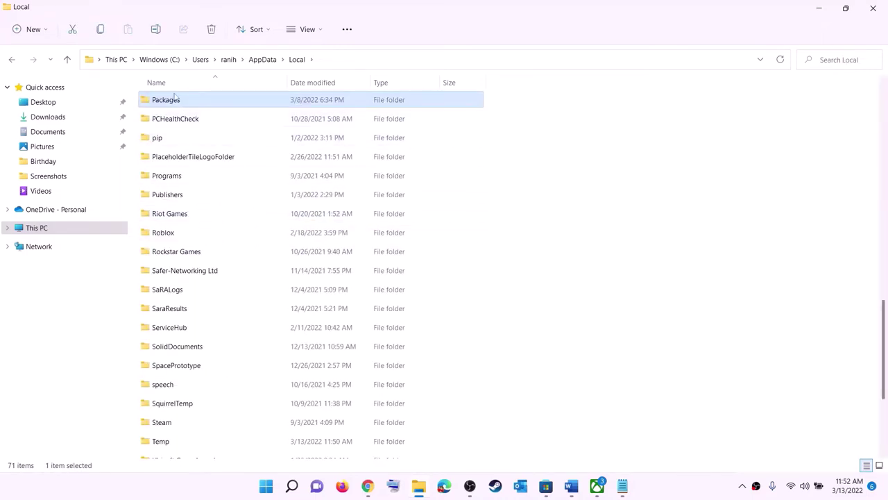
left_click(187, 104)
double_click(206, 100)
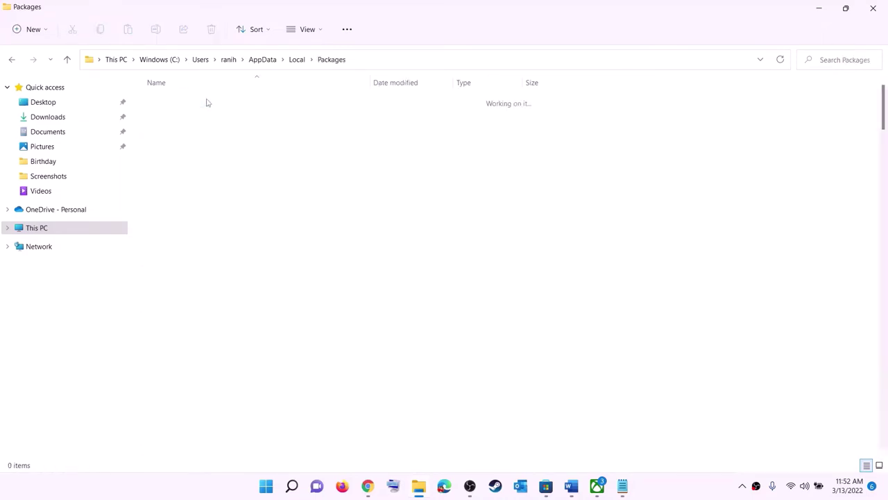
Open the Microsoft.WindowsStore_8wekyb3d8bbwe package folder.
scroll(262, 300, "down", 15)
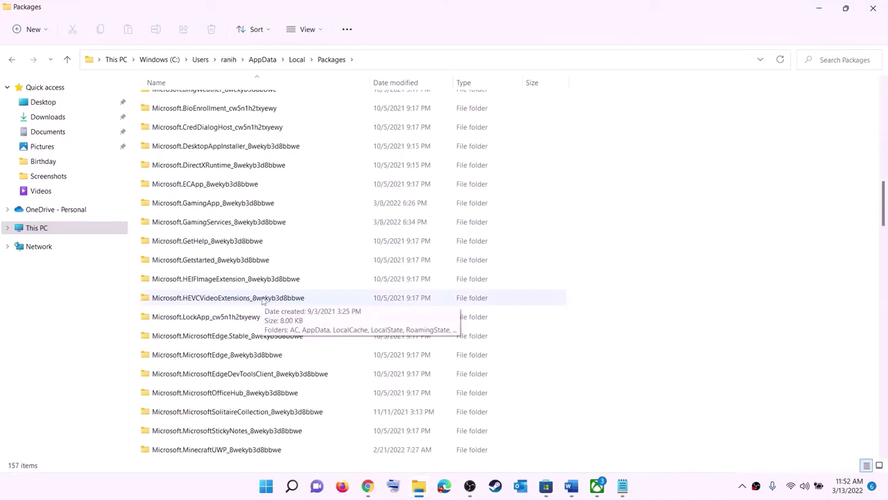
scroll(263, 300, "down", 20)
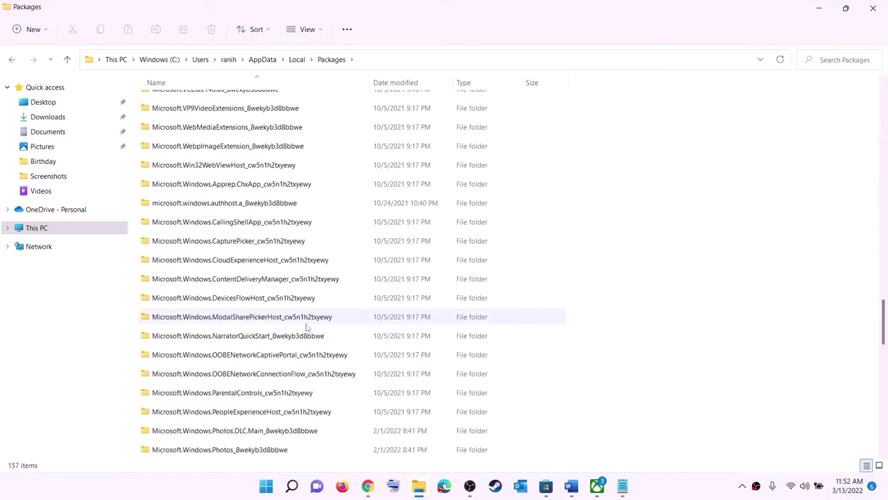
scroll(308, 326, "down", 6)
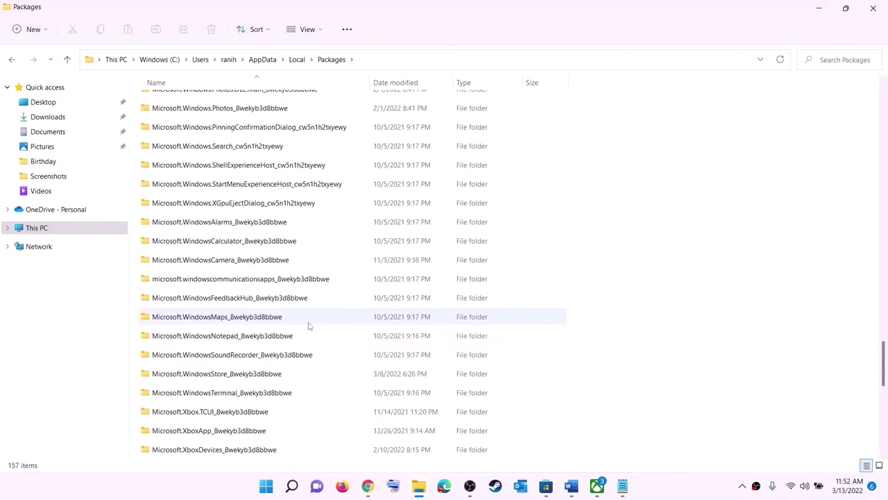
left_click(201, 374)
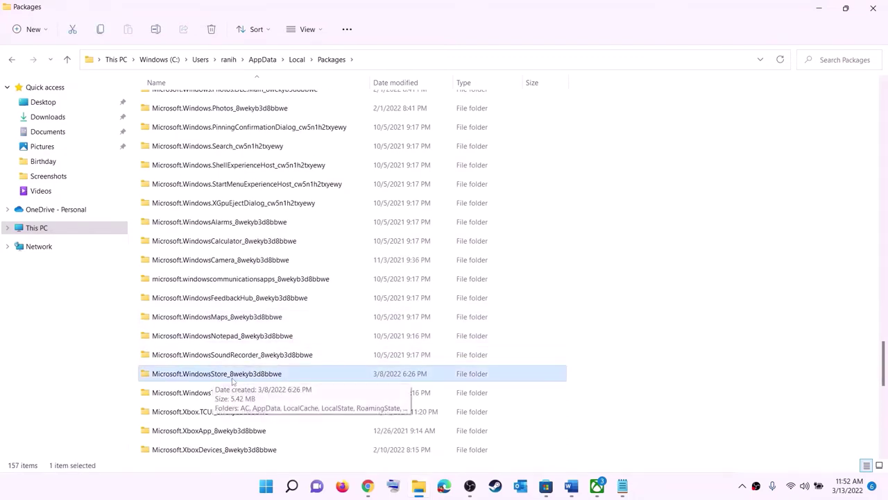
left_click(179, 376)
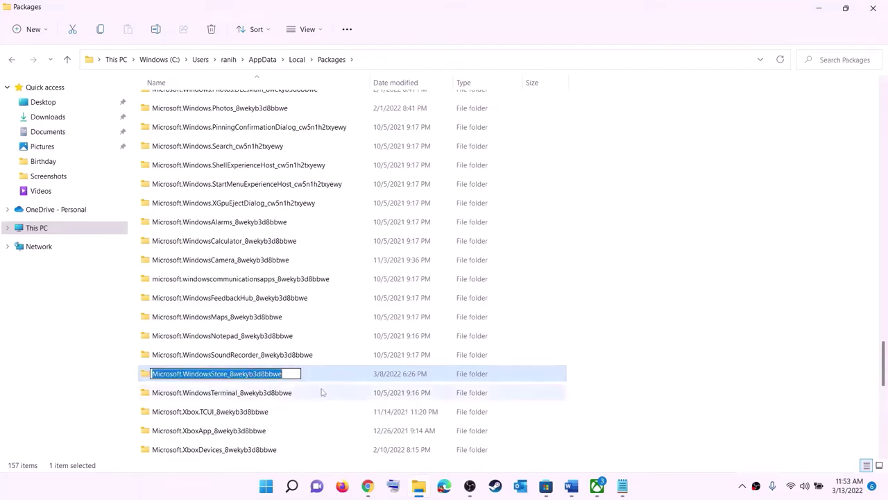
double_click(313, 377)
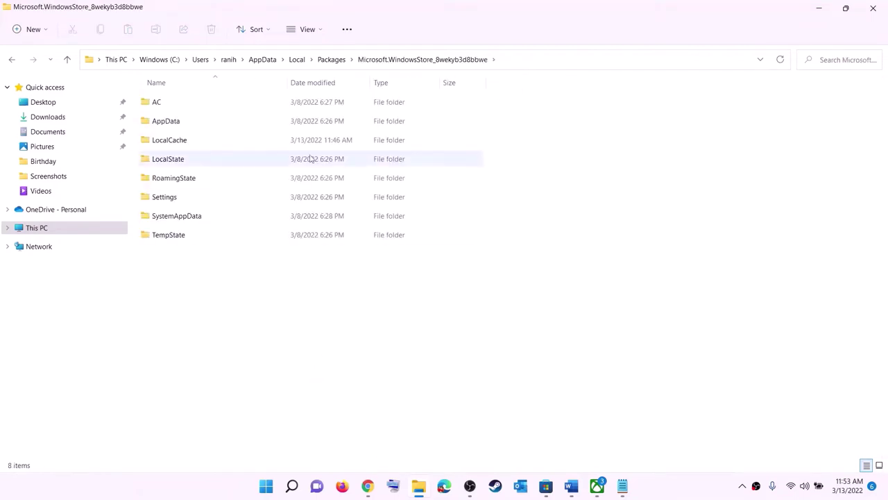
Delete its LocalCache folder, then bring up the Start menu power options.
left_click(204, 141)
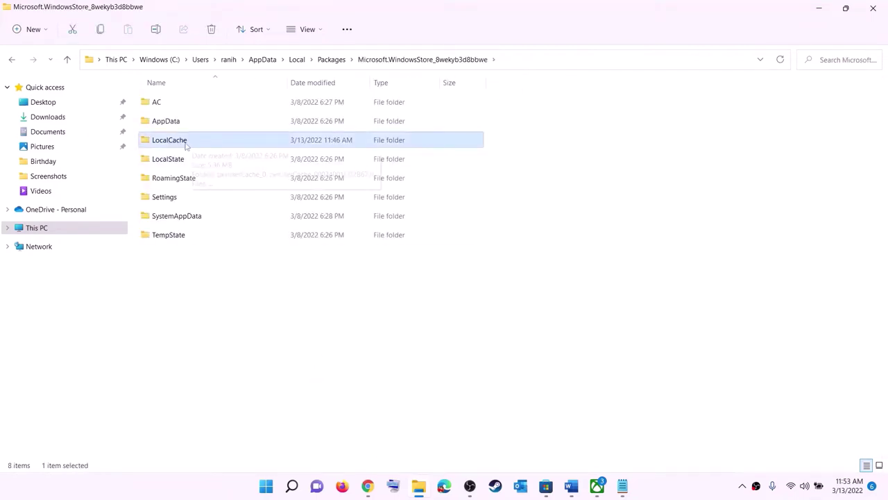
right_click(181, 142)
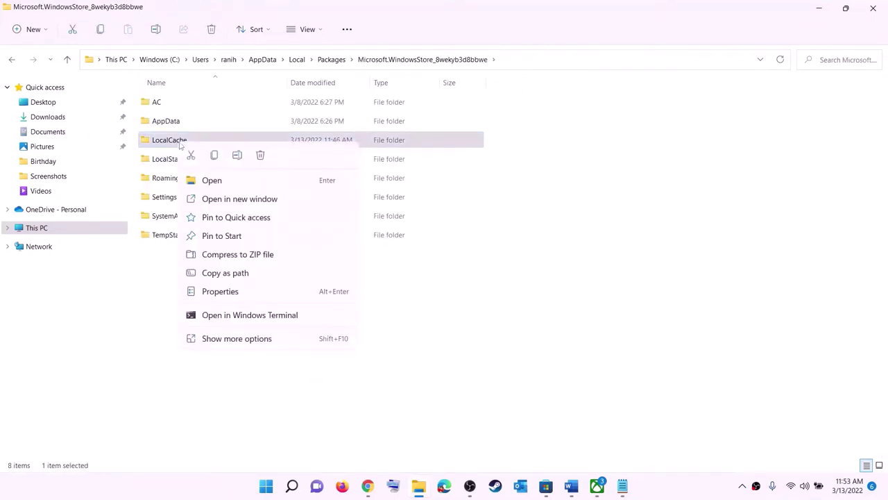
left_click(260, 155)
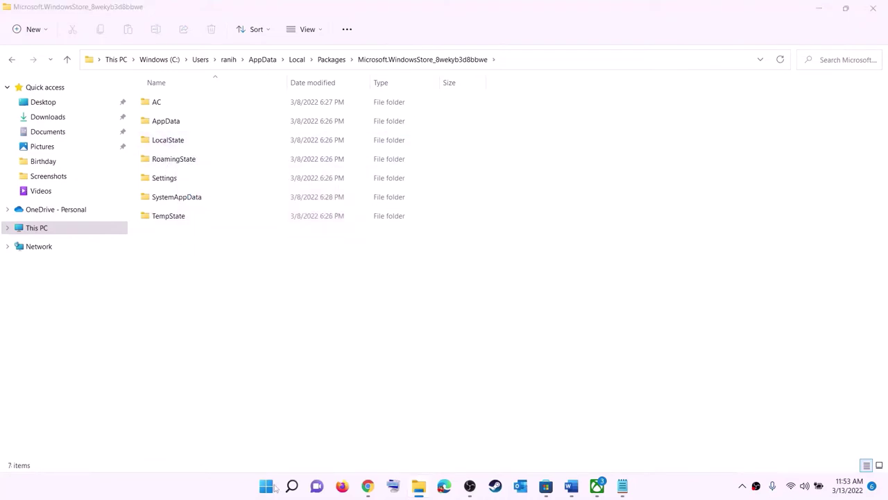
left_click(268, 486)
left_click(588, 446)
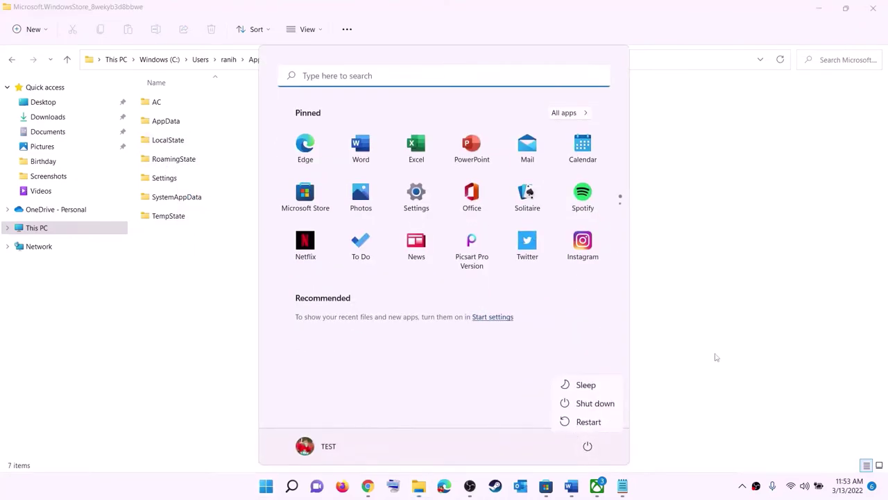
Back in Word, select the Step 5 'Repair/reset Xbox App/Store' heading text.
key("Escape")
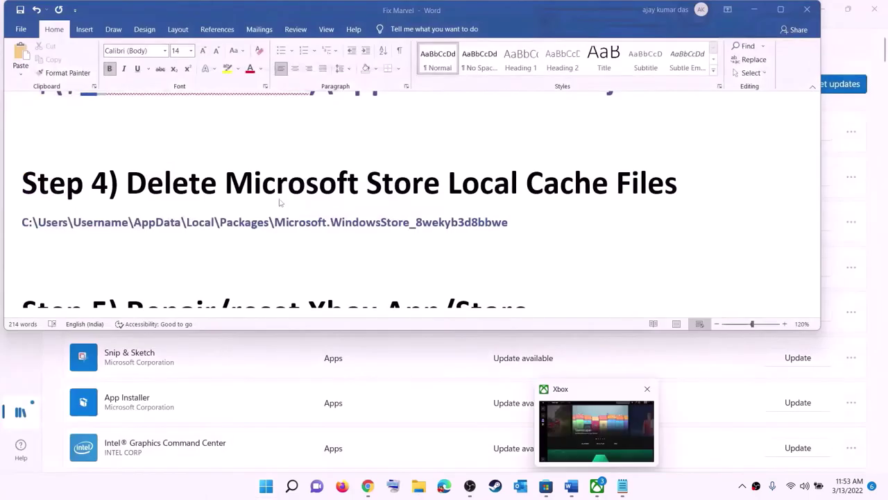
scroll(337, 231, "down", 4)
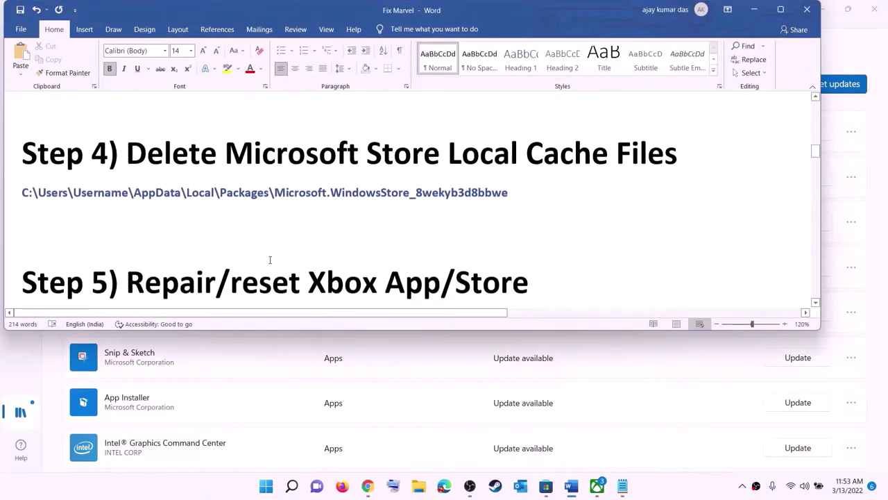
scroll(283, 228, "up", 2)
left_click_drag(216, 246, 548, 250)
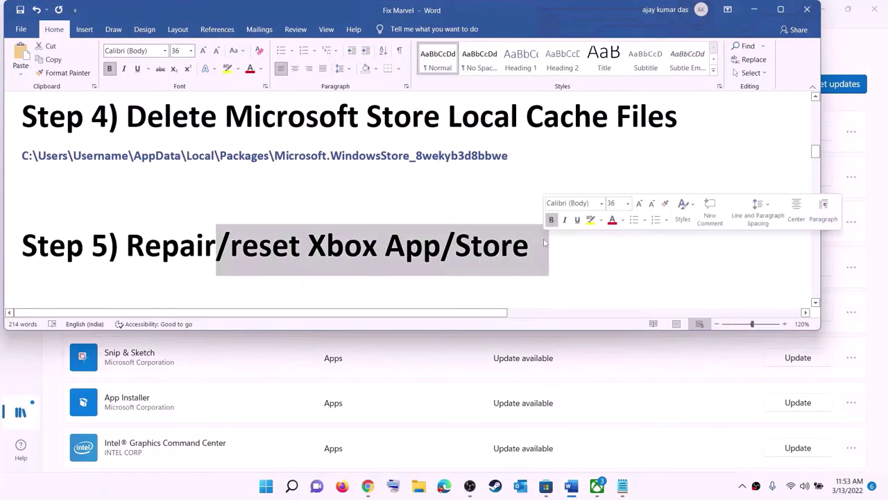
left_click(266, 486)
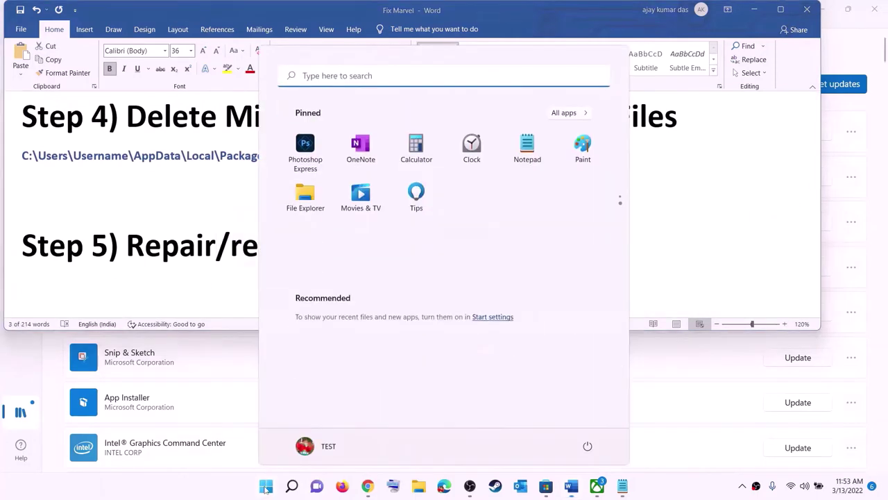
Open the Xbox app's App settings from a 'xbox' search, then Repair it and confirm Reset.
type("xbox")
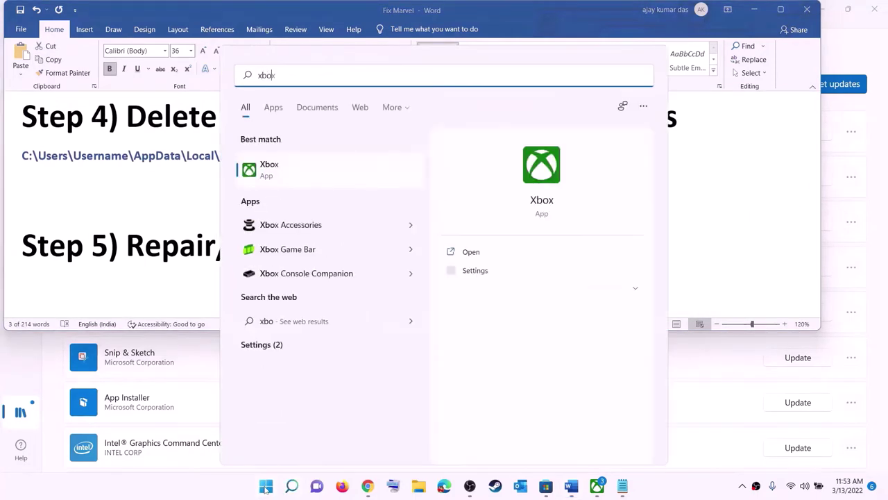
right_click(278, 171)
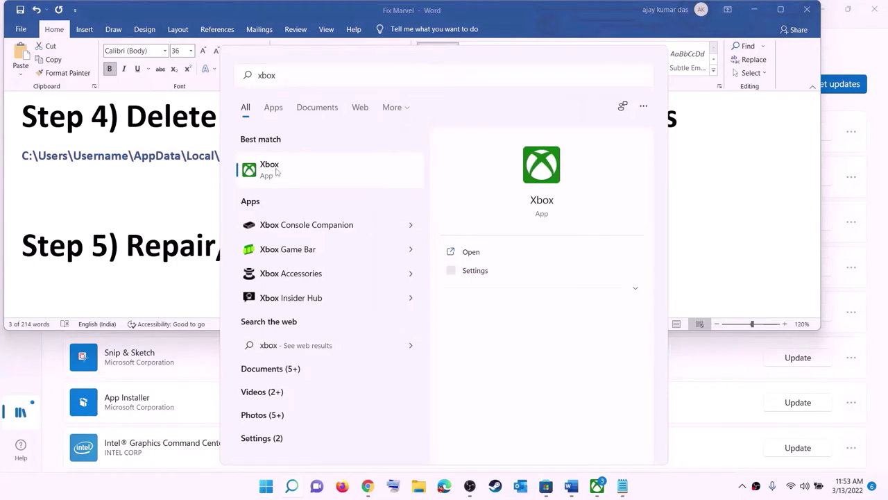
left_click(333, 234)
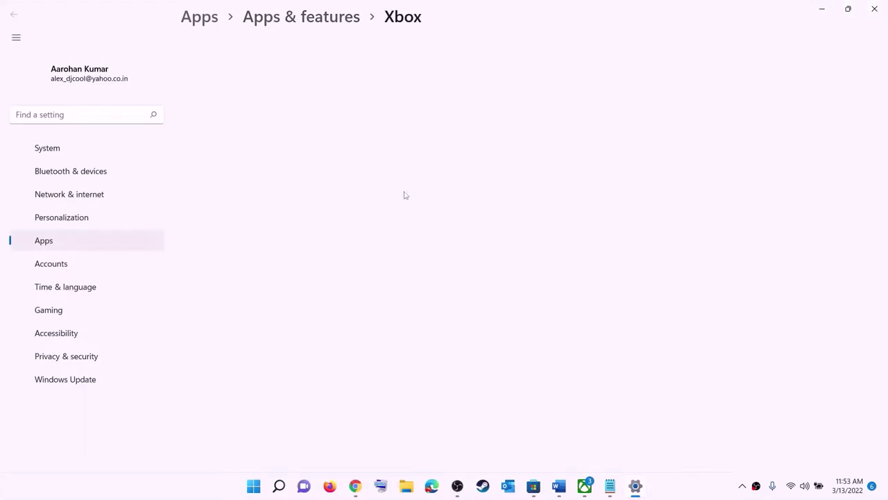
scroll(377, 247, "down", 8)
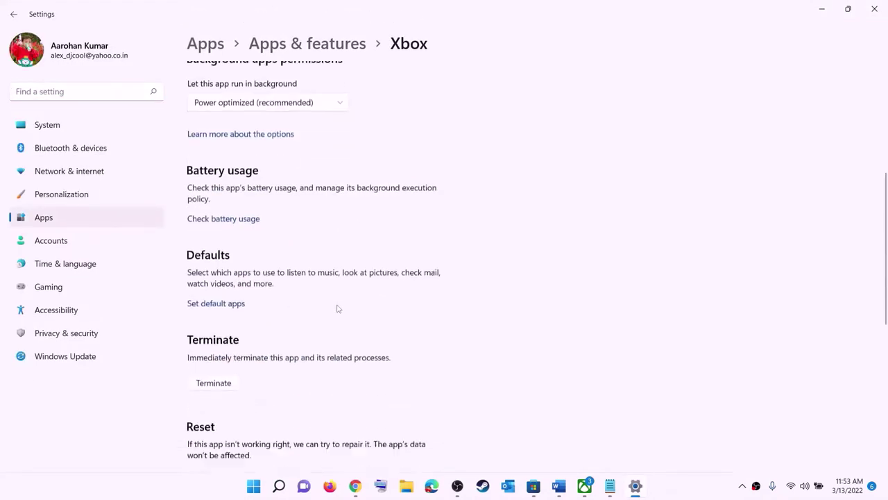
left_click(213, 197)
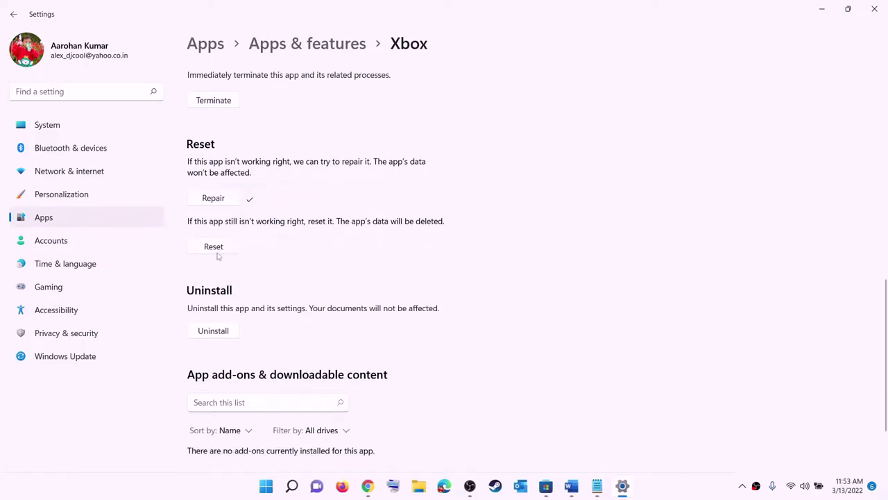
left_click(213, 249)
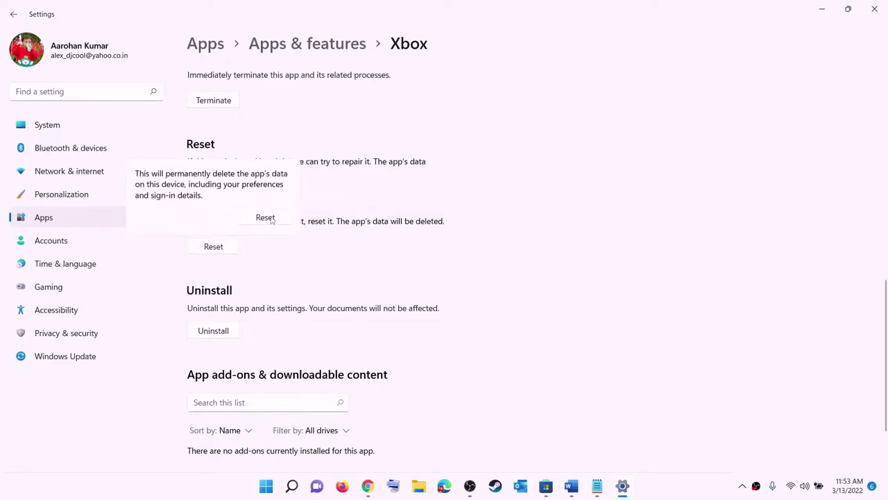
left_click(265, 218)
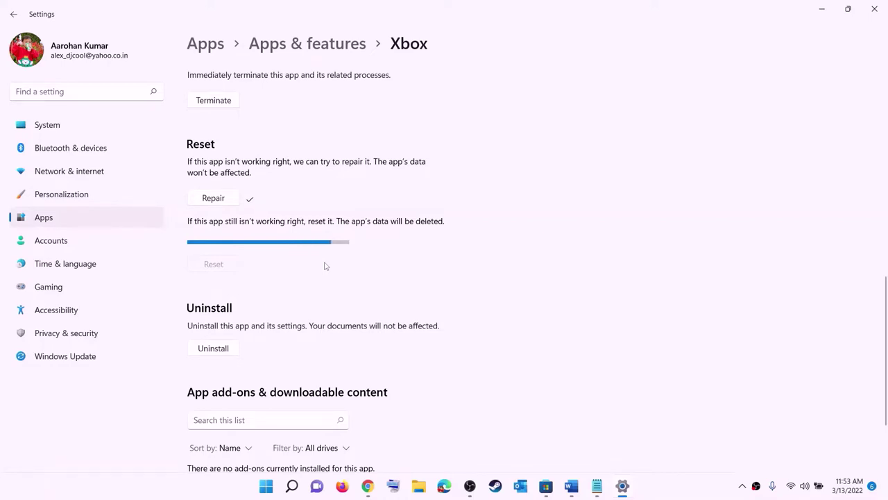
Open Microsoft Store's App settings from a 'store' search, Repair it and confirm Reset, then return to Word.
left_click(265, 486)
type("s")
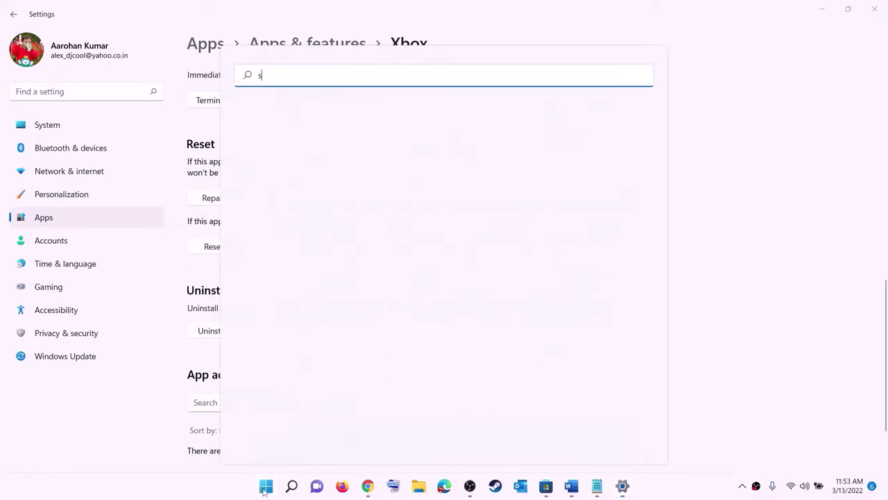
type("tore")
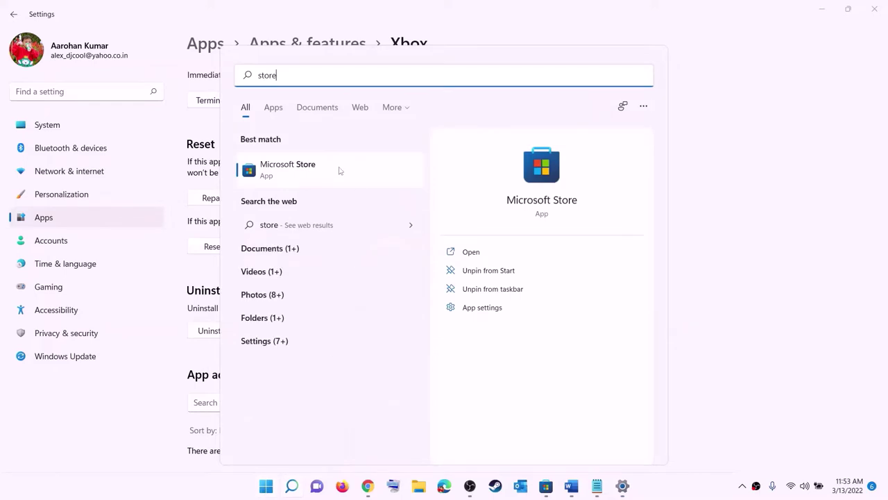
right_click(289, 179)
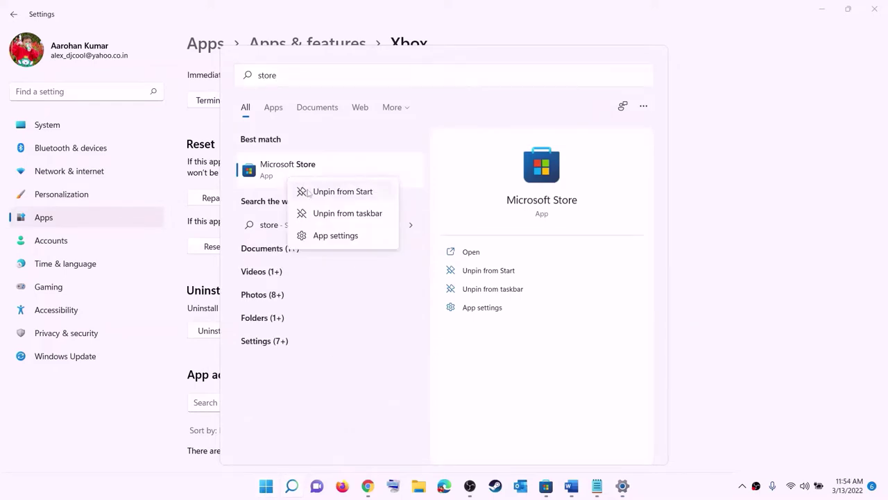
left_click(346, 241)
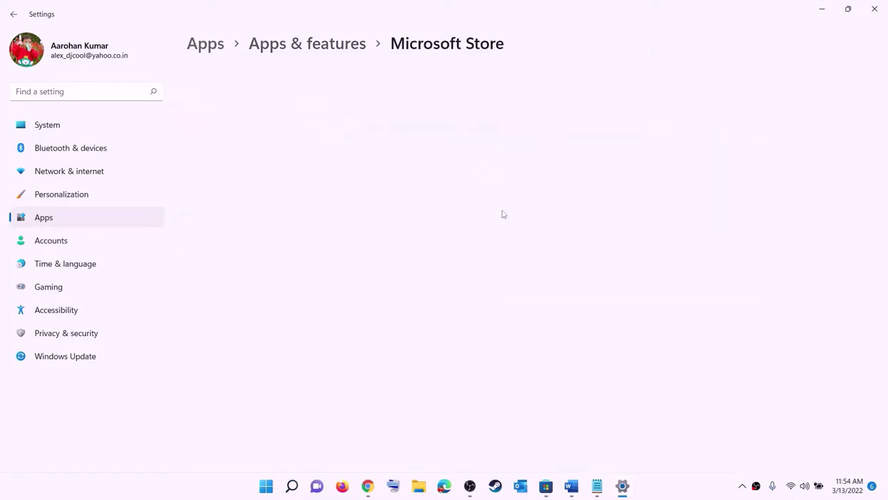
scroll(423, 264, "down", 7)
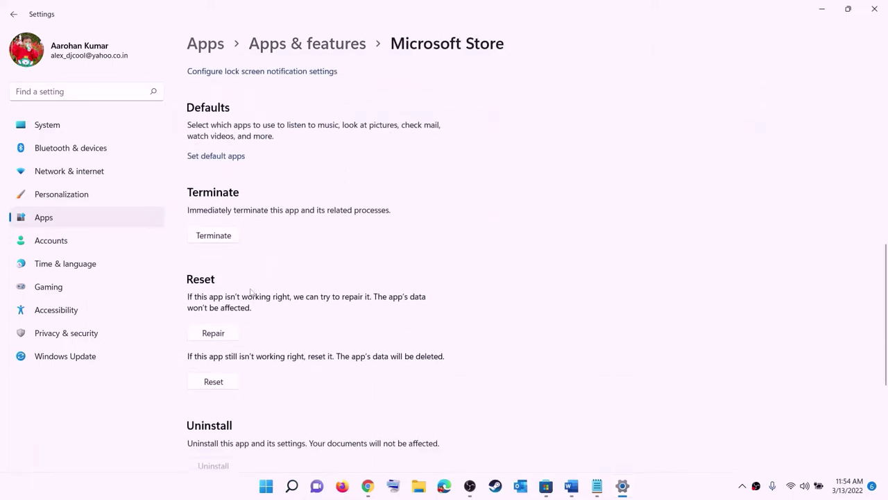
left_click(213, 333)
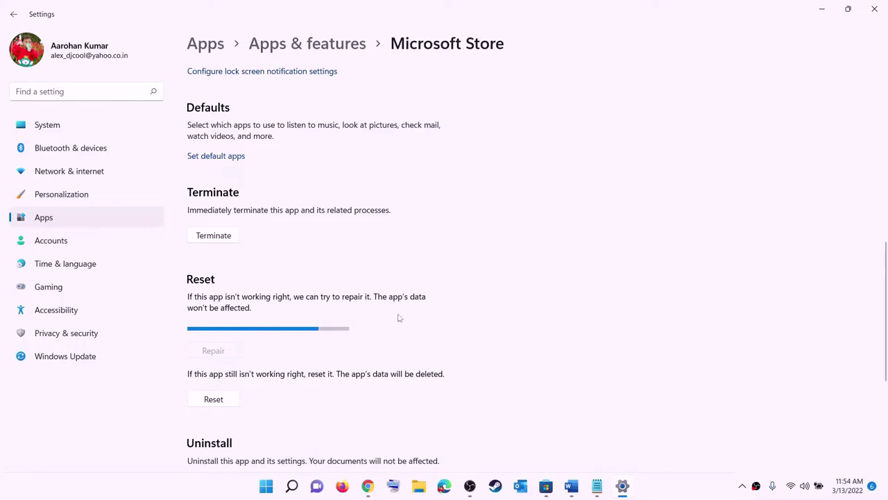
left_click(214, 399)
left_click(266, 372)
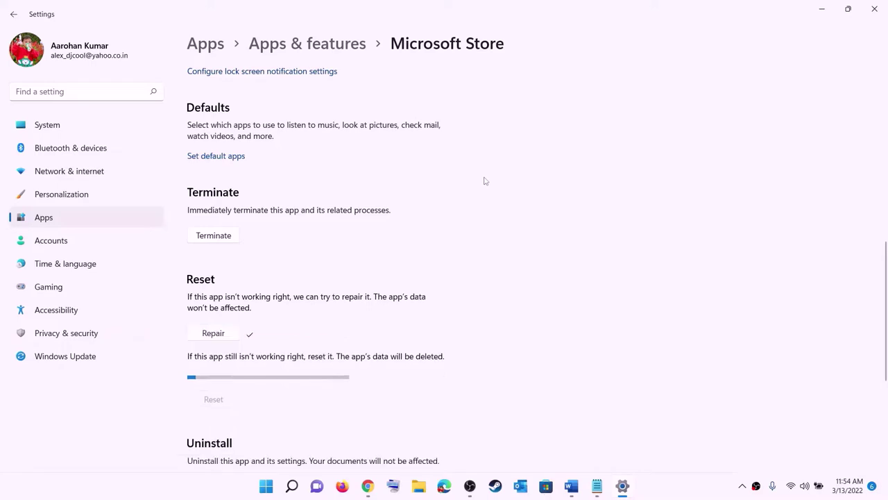
left_click(571, 486)
Highlight Step 6, 'Update Xbox App/Store from store library', in the guide.
scroll(152, 243, "down", 3)
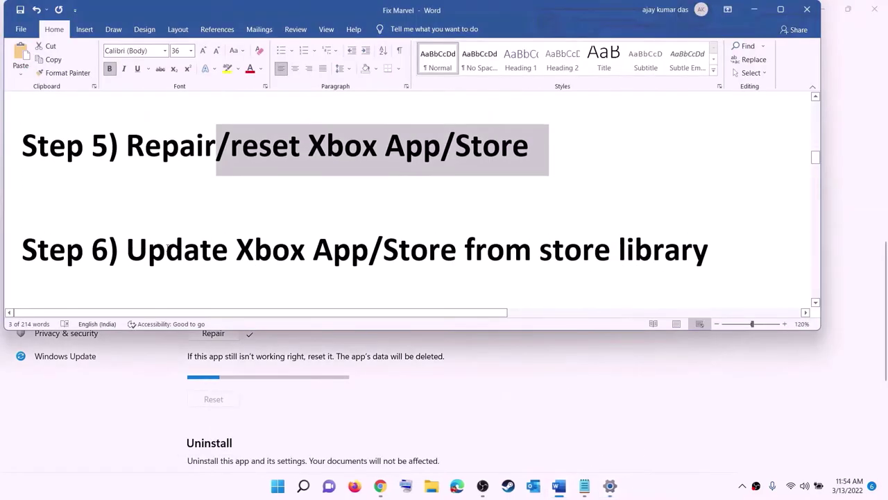
left_click_drag(127, 248, 708, 244)
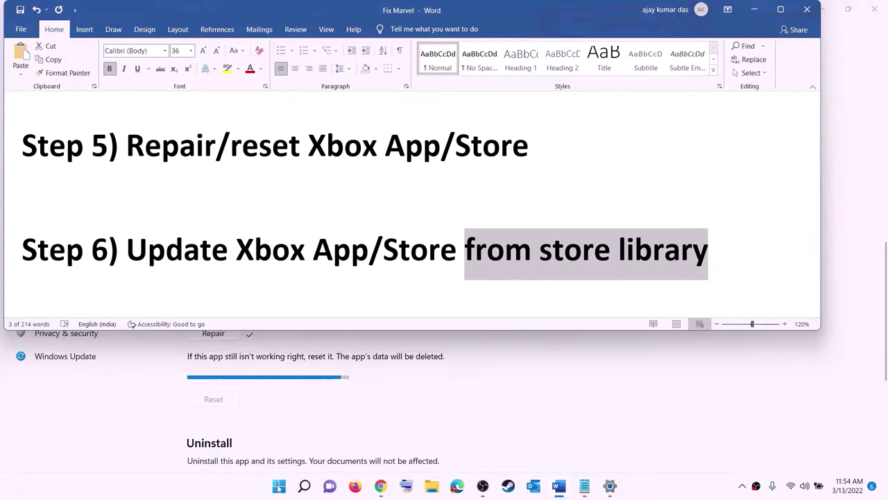
Launch Microsoft Store maximized, go to Library and run Get updates.
left_click(279, 486)
type("store")
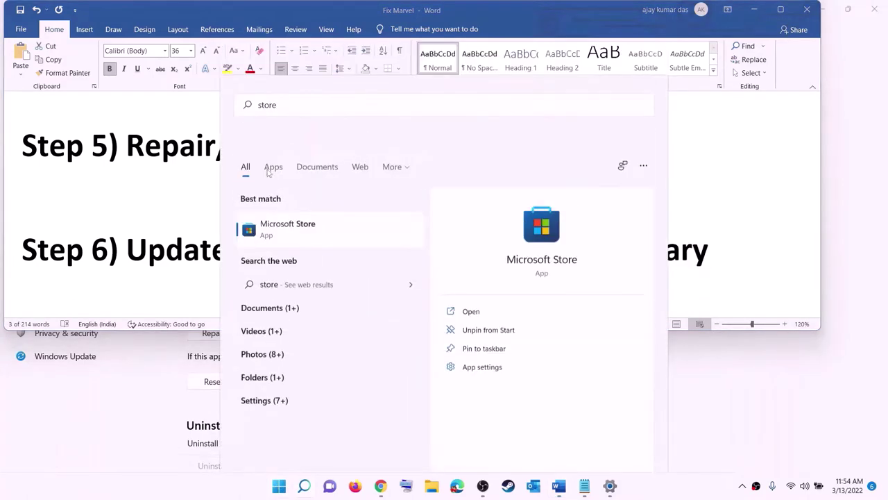
key("Return")
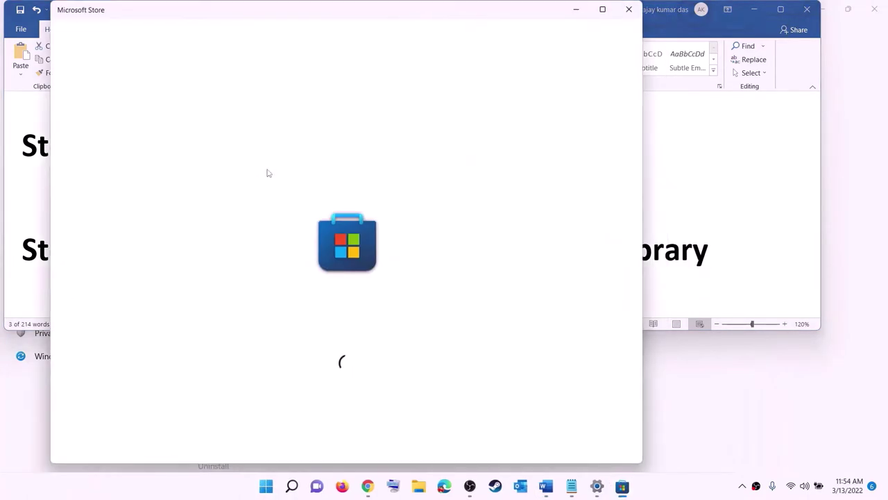
left_click(601, 8)
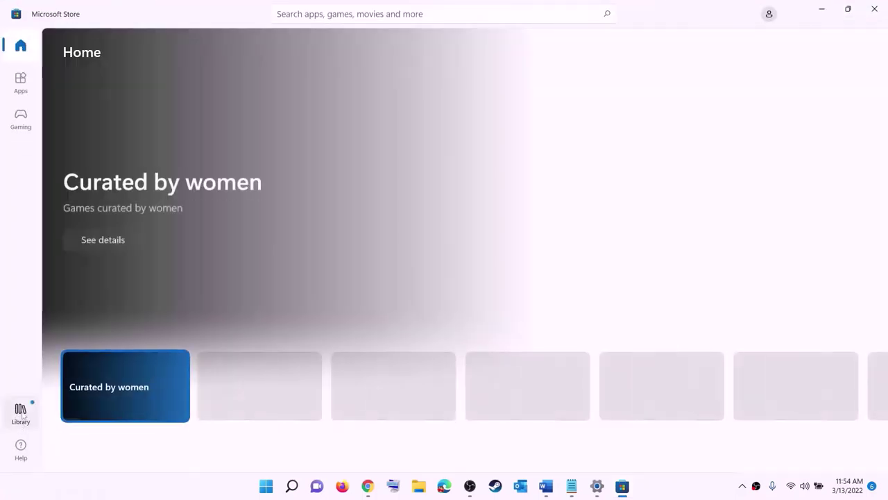
left_click(21, 413)
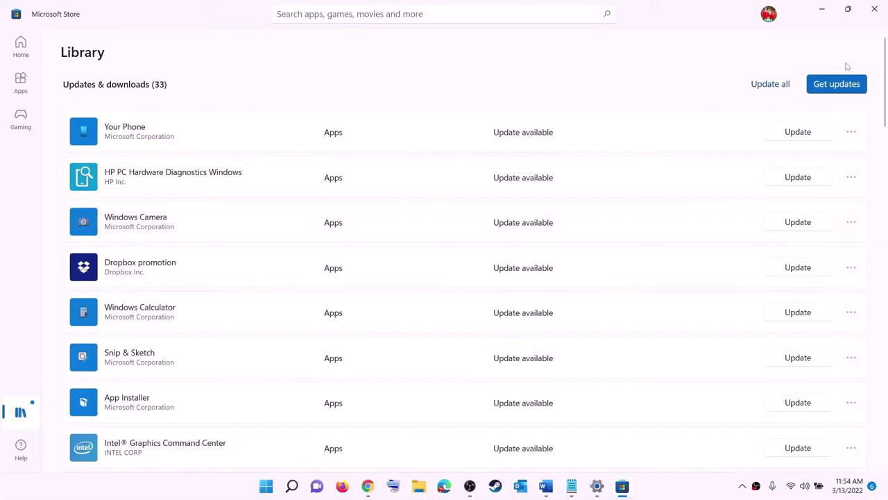
left_click(838, 85)
Minimize the Store and open Step 7's Xbox Identity Provider link with Open Hyperlink.
left_click(822, 9)
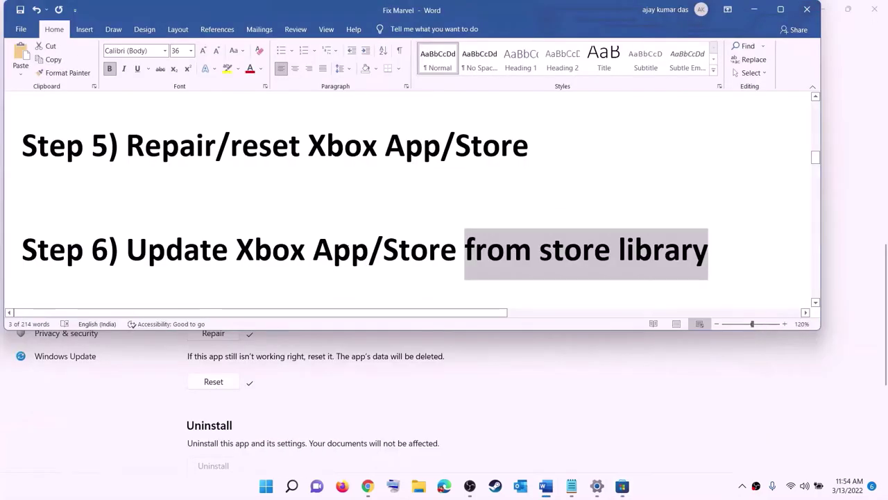
scroll(176, 267, "down", 2)
scroll(176, 267, "down", 2)
left_click_drag(220, 221, 590, 221)
scroll(179, 247, "down", 3)
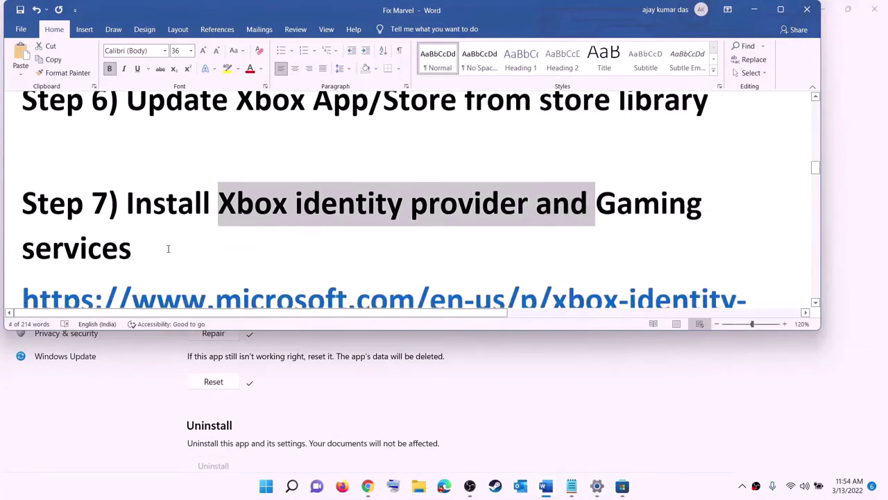
scroll(179, 247, "down", 2)
double_click(12, 164)
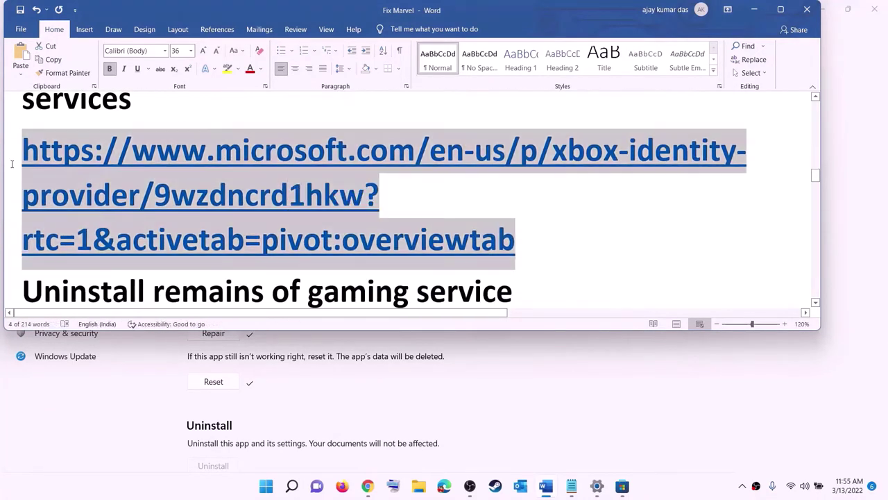
right_click(152, 186)
left_click(199, 266)
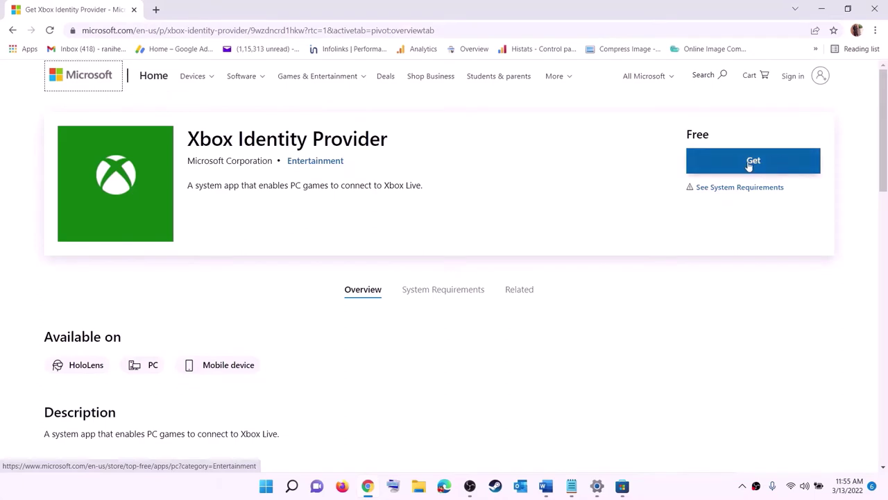
Click Get on the Xbox Identity Provider page and let it open in Microsoft Store.
left_click(753, 161)
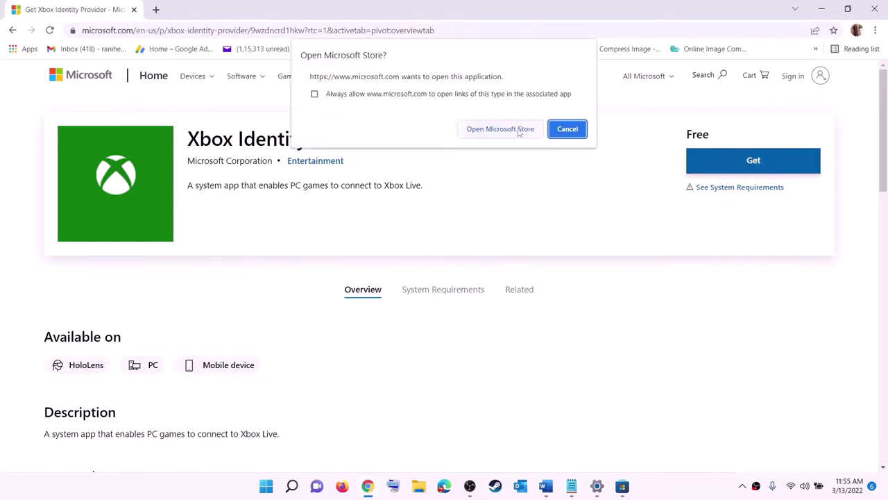
left_click(497, 129)
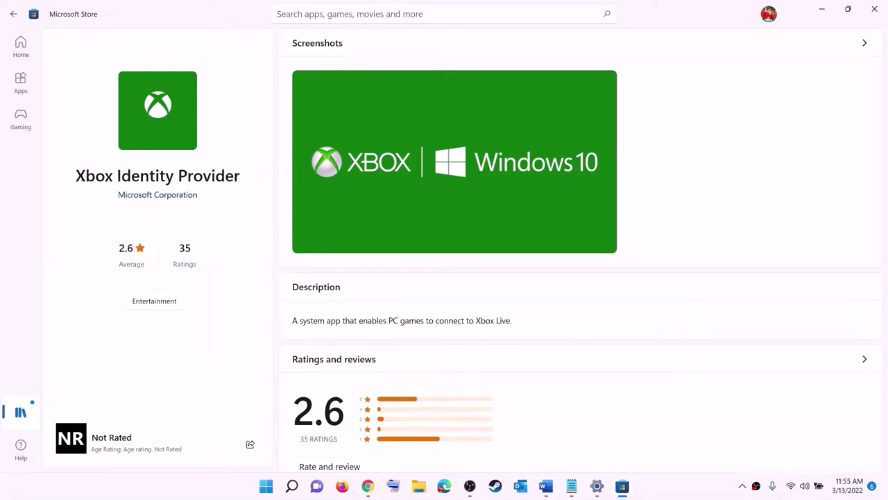
left_click_drag(75, 175, 240, 172)
left_click(149, 235)
Copy the get-appxpackage Gaming Services removal command from the Word guide.
key("alt+Tab")
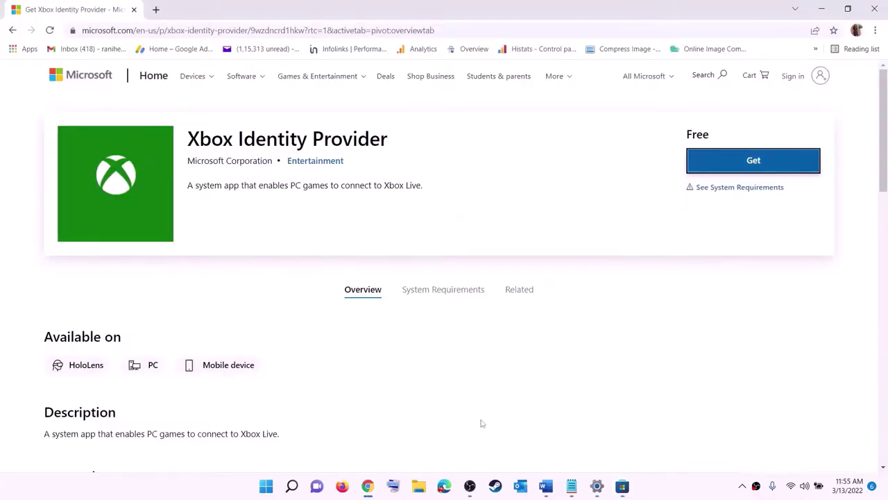
left_click(546, 486)
scroll(254, 226, "down", 3)
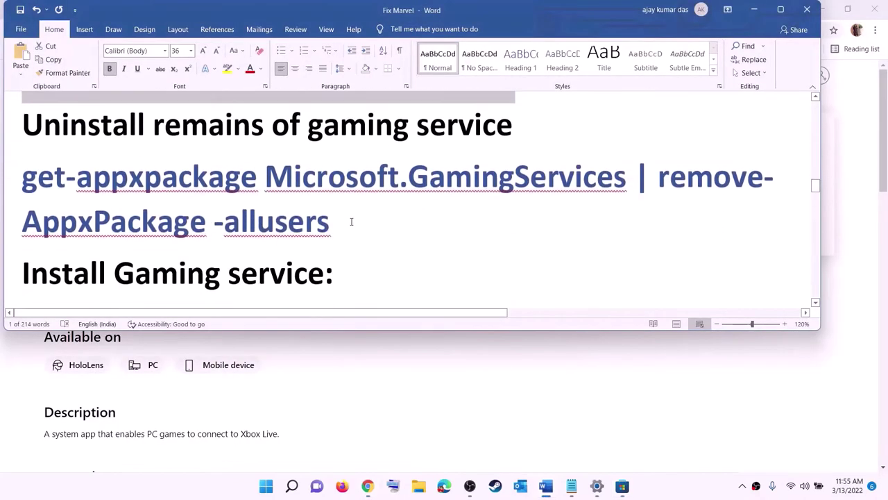
triple_click(331, 222)
right_click(97, 196)
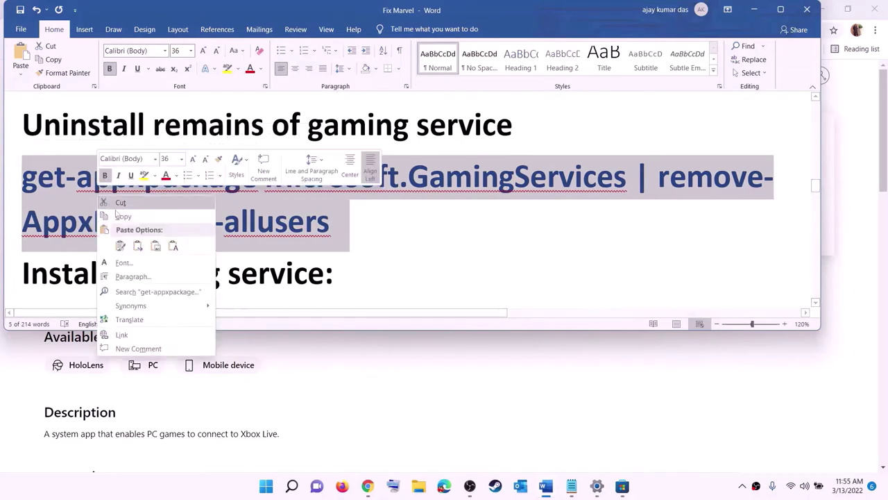
left_click(132, 221)
Start PowerShell as administrator and paste the Gaming Services removal command.
left_click(267, 486)
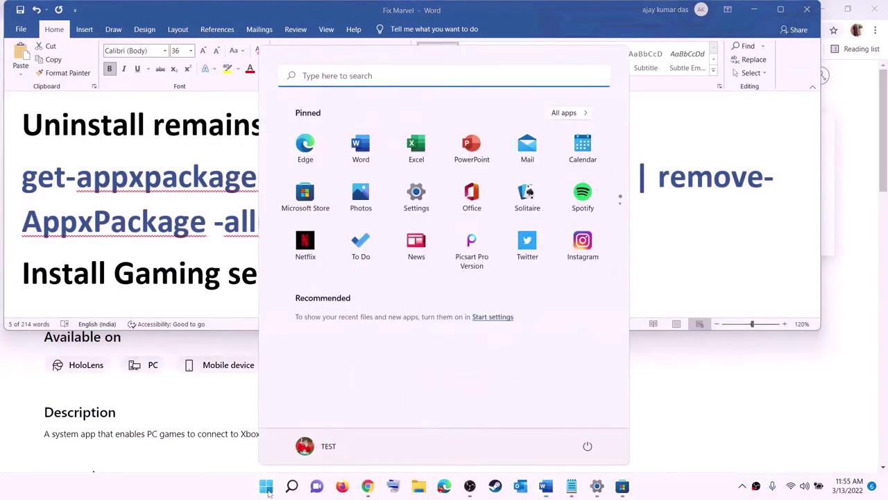
type("powers")
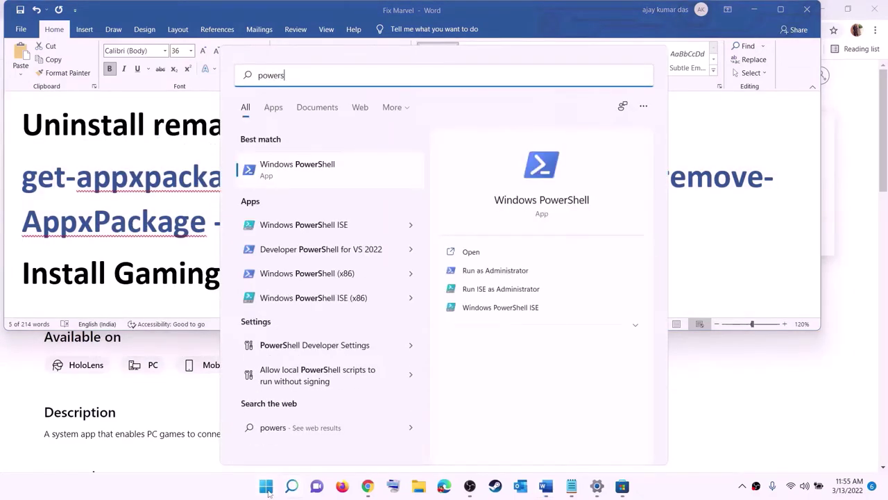
type("hell")
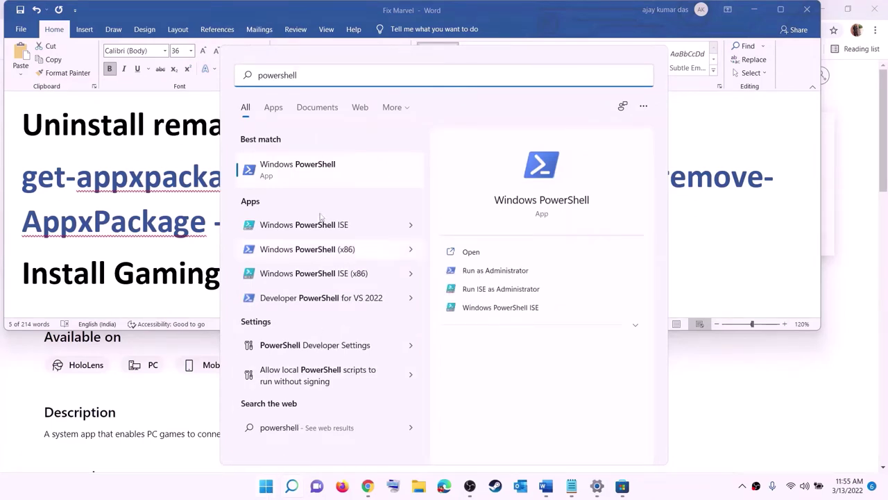
right_click(304, 178)
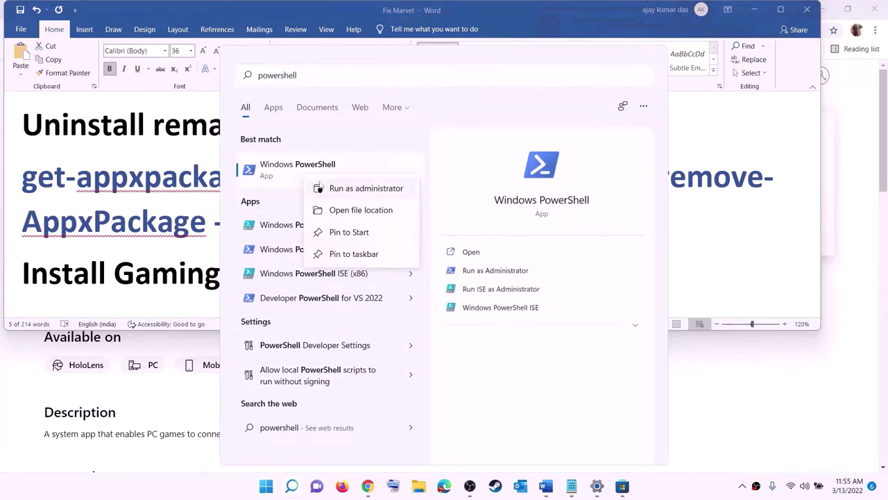
left_click(371, 191)
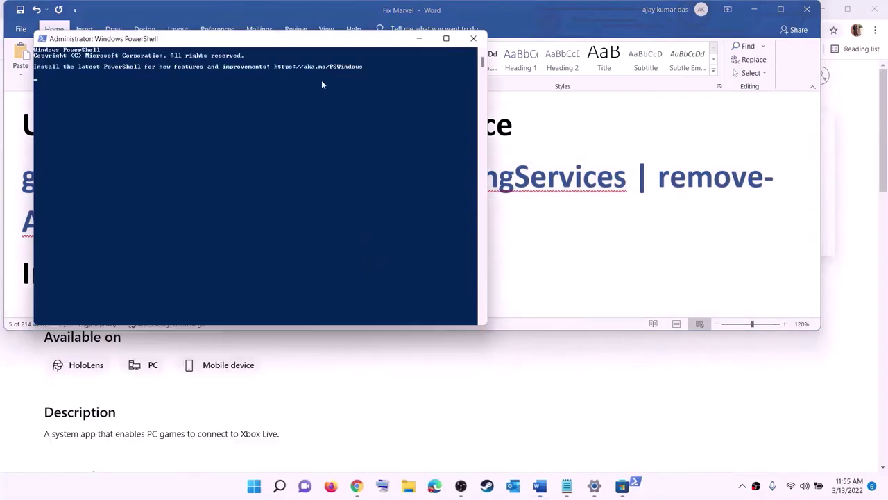
left_click_drag(319, 47, 412, 102)
key("ctrl+v")
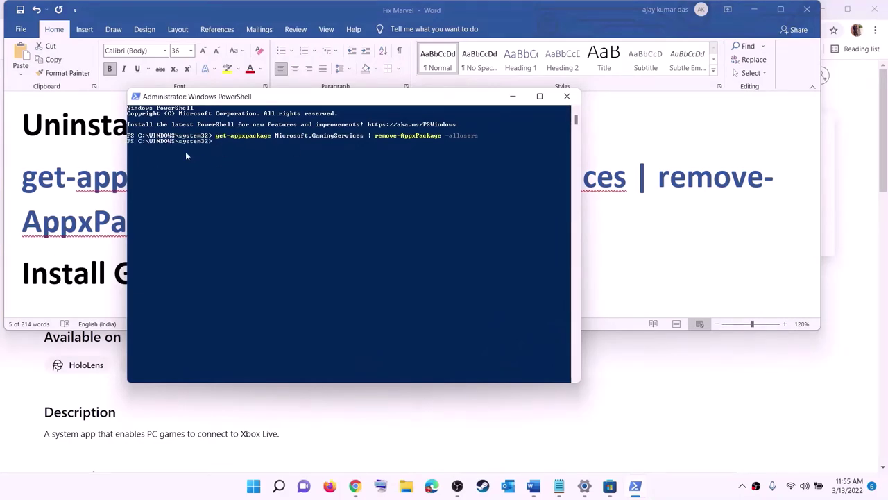
Copy the start ms-windows-store command from Word and run it in PowerShell.
left_click(19, 210)
scroll(20, 211, "down", 3)
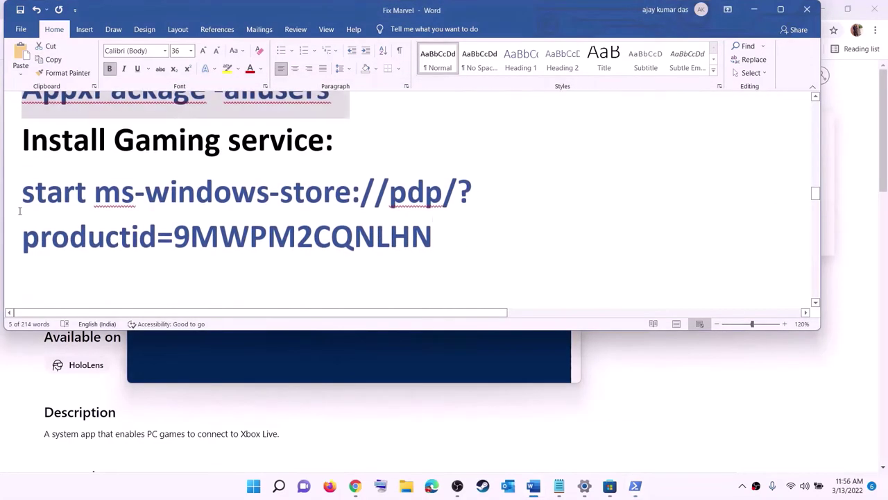
triple_click(20, 211)
right_click(97, 209)
left_click(123, 229)
key("alt+Tab")
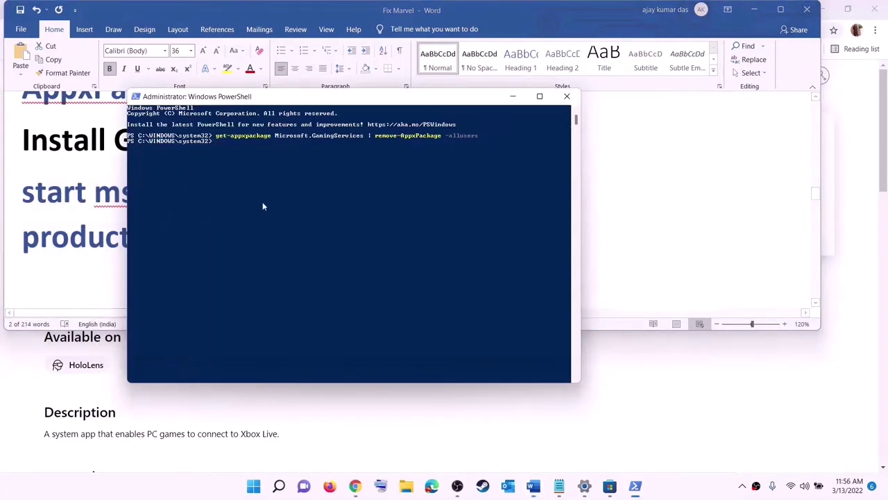
right_click(265, 198)
key("Return")
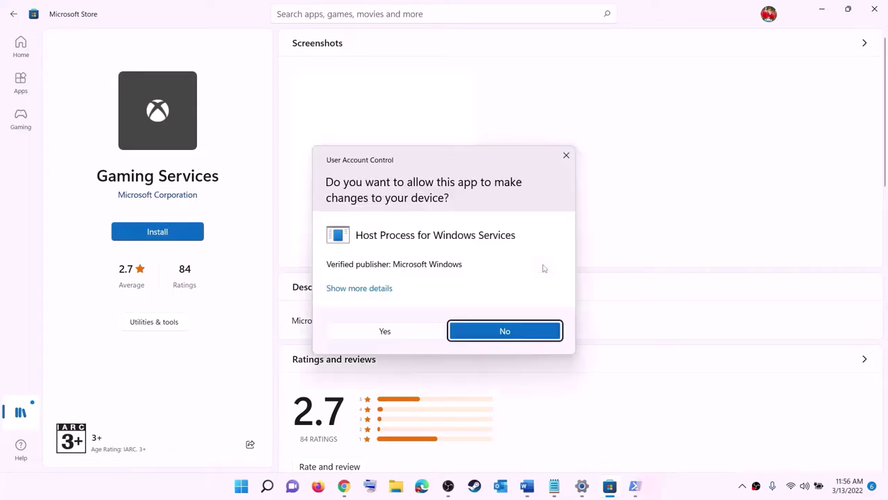
Approve the Gaming Services install so it starts downloading, then bring the Fix Marvel notes forward.
left_click(395, 338)
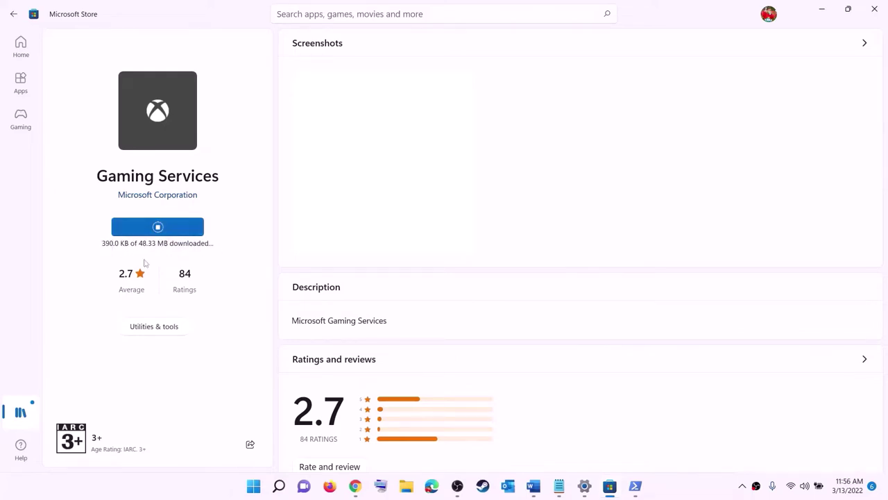
left_click(533, 486)
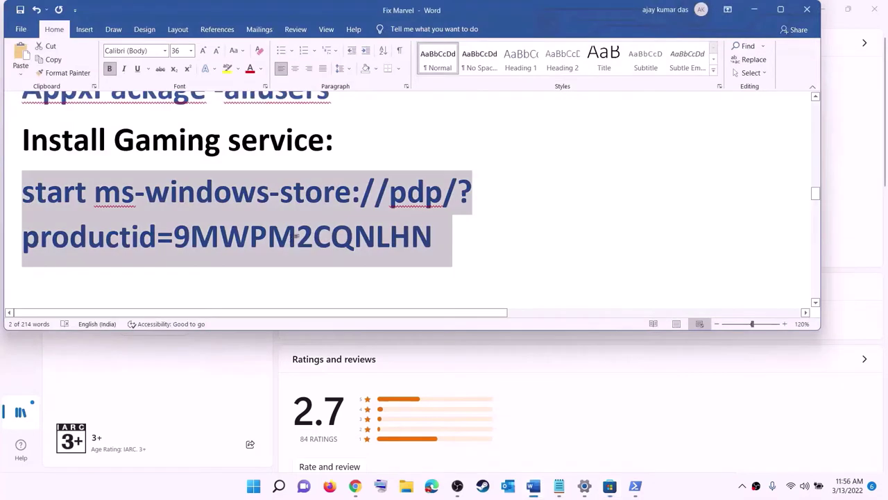
Scroll the guide to the IP Helper and Xbox Live services list, then search Windows for 'servic'.
scroll(294, 239, "down", 2)
scroll(294, 239, "down", 3)
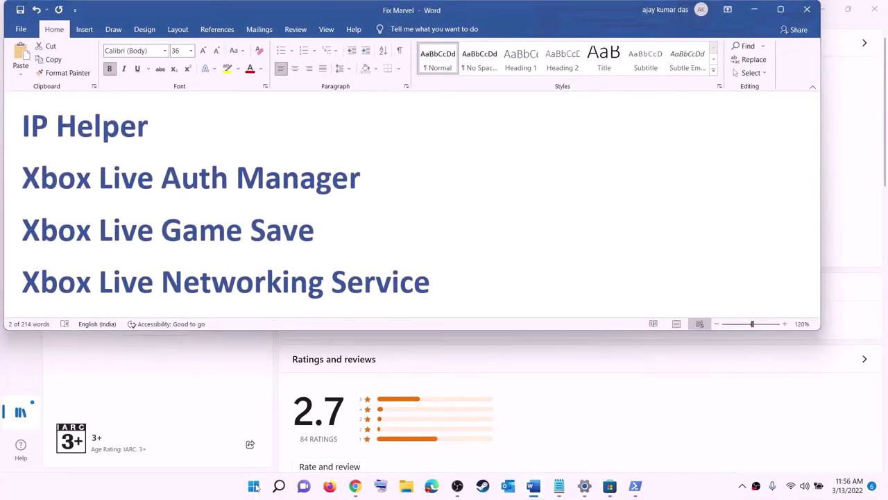
left_click(254, 485)
type("serv")
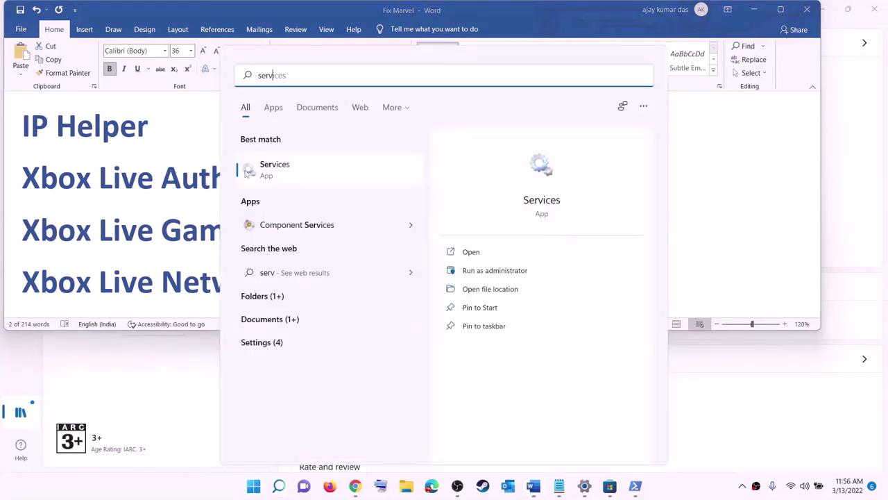
type("ic")
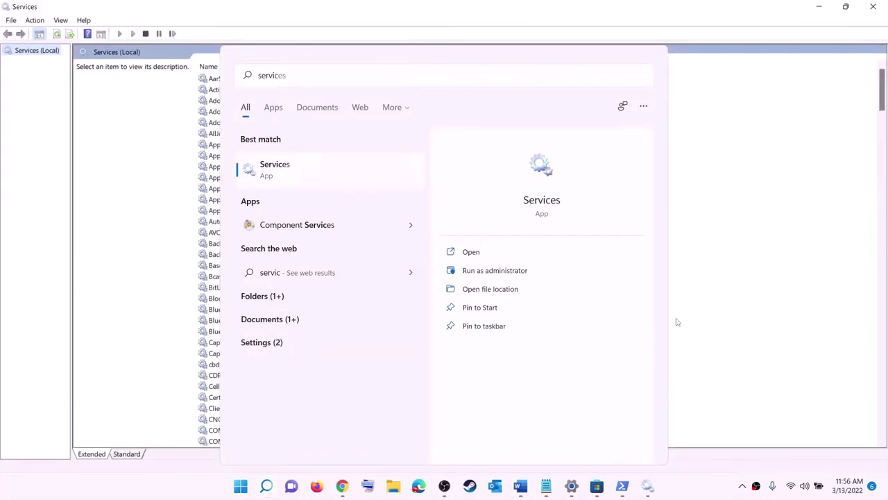
Open Services and confirm IP Helper stays on Automatic startup.
left_click(255, 277)
key("i")
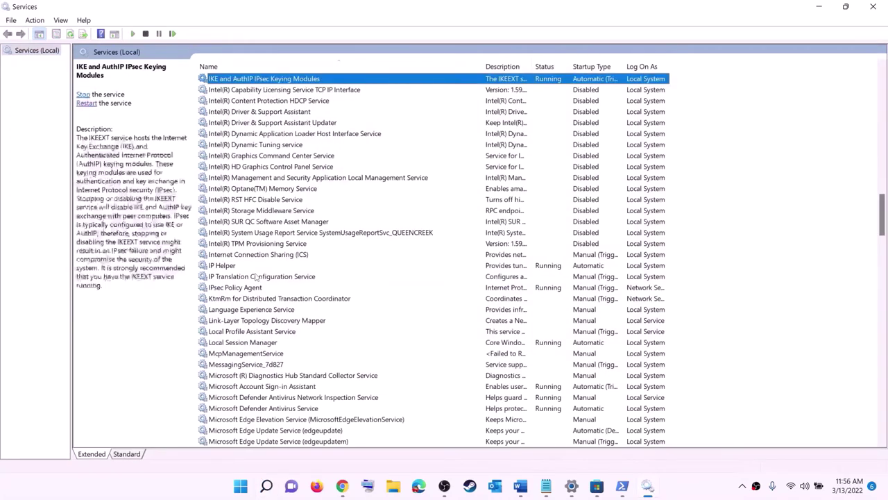
key("p")
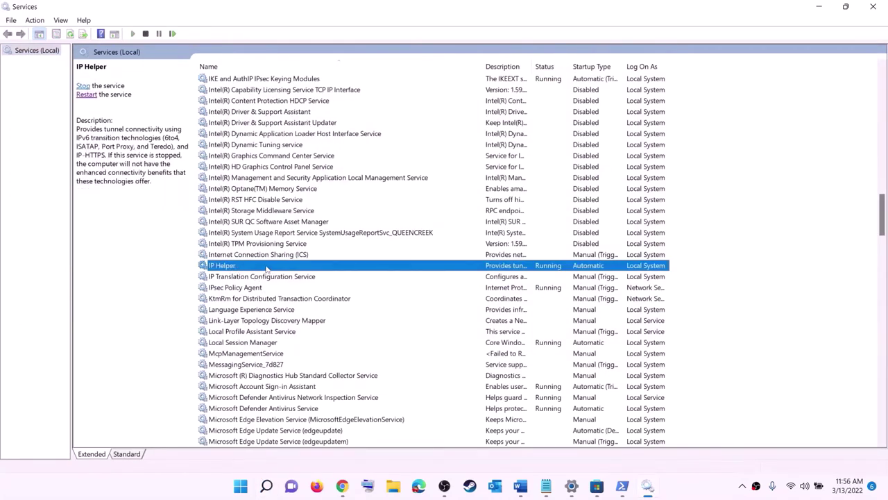
double_click(266, 268)
left_click(458, 229)
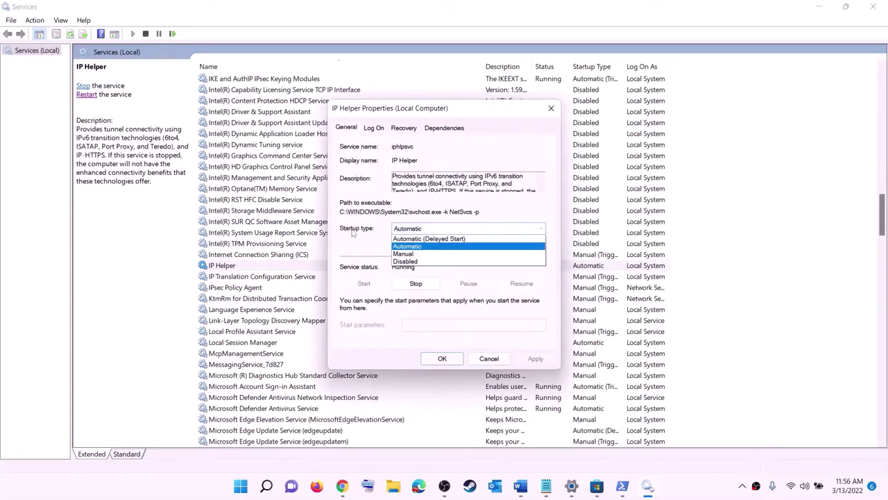
left_click(410, 246)
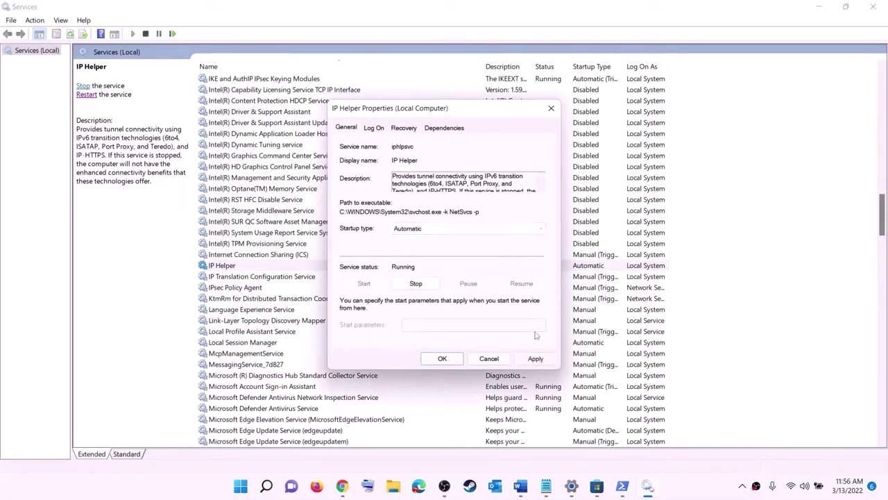
left_click(531, 360)
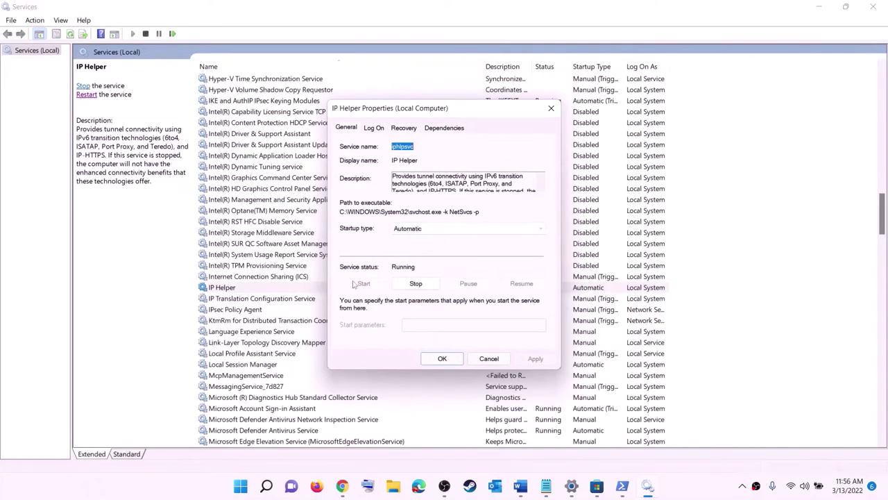
left_click(457, 359)
left_click(272, 334)
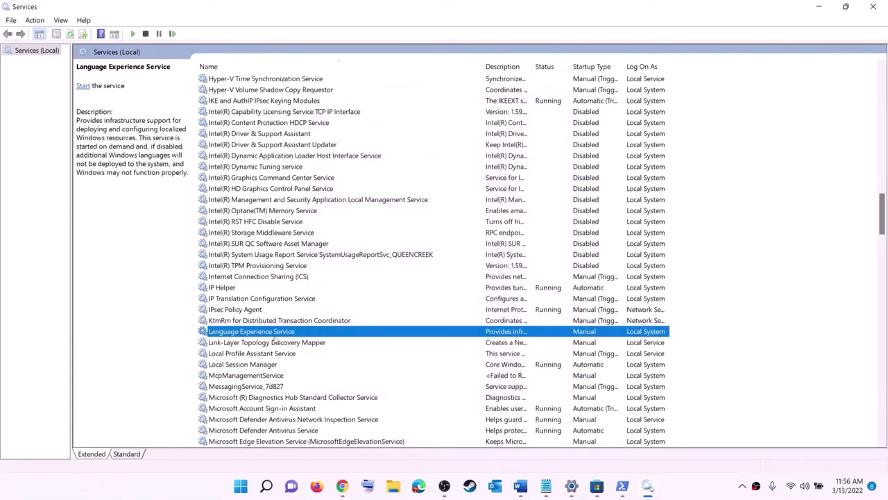
Keep Xbox Accessory Management Service and Xbox Live Auth Manager on Automatic startup.
key("x")
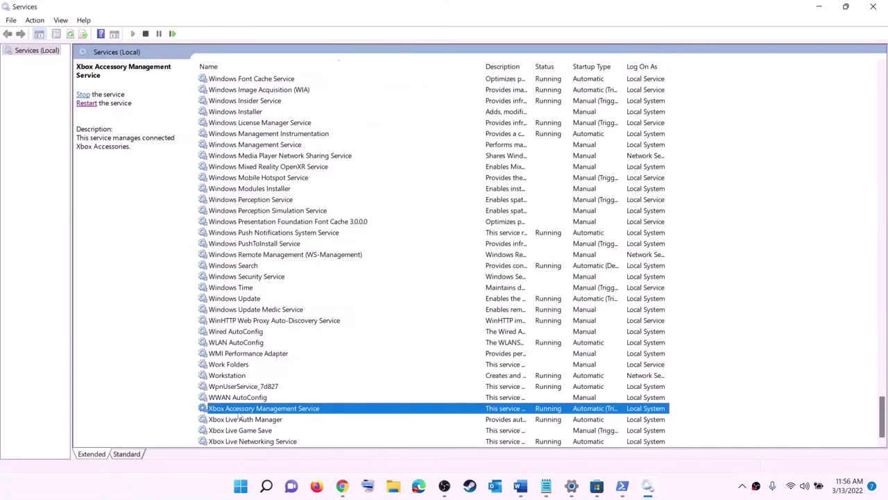
double_click(244, 409)
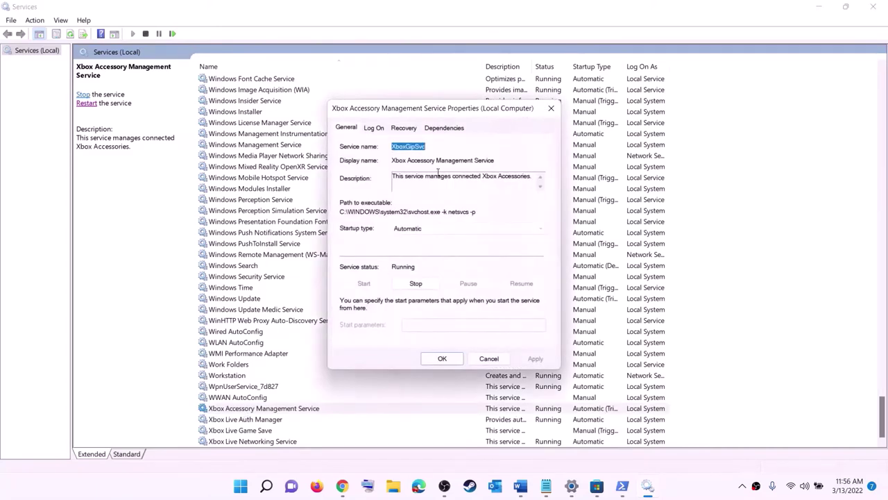
left_click(425, 231)
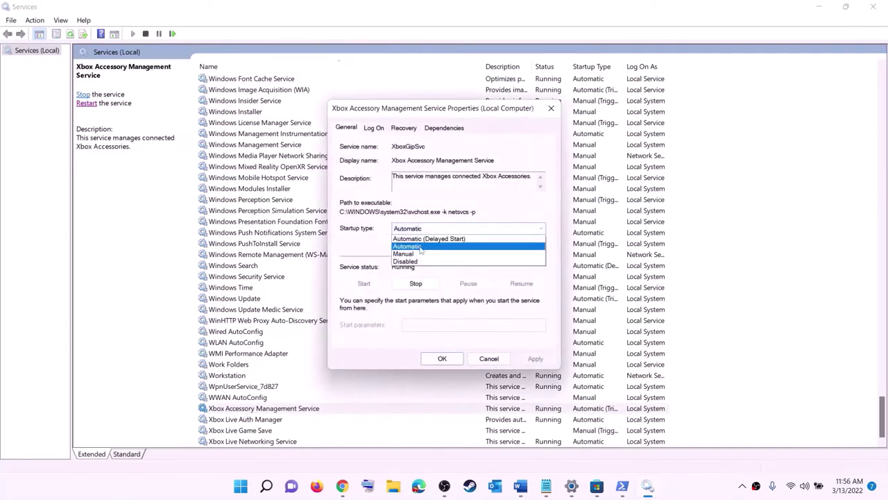
left_click(421, 240)
left_click(536, 359)
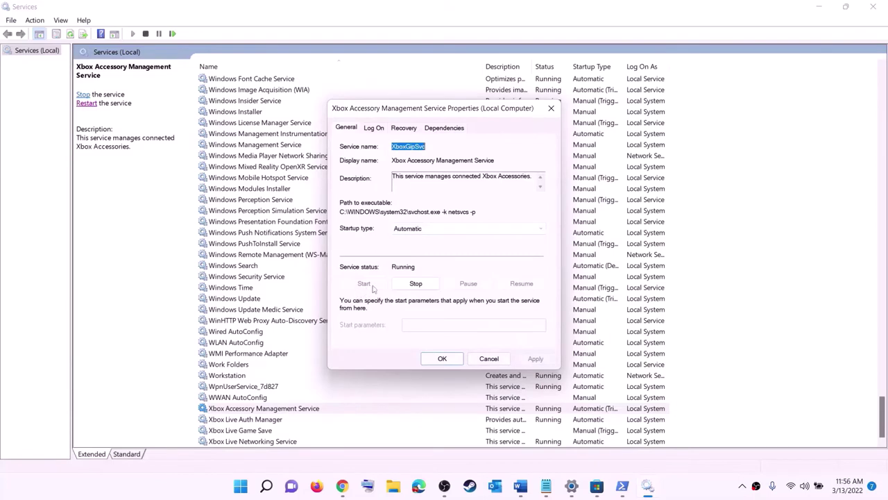
left_click(442, 359)
double_click(236, 419)
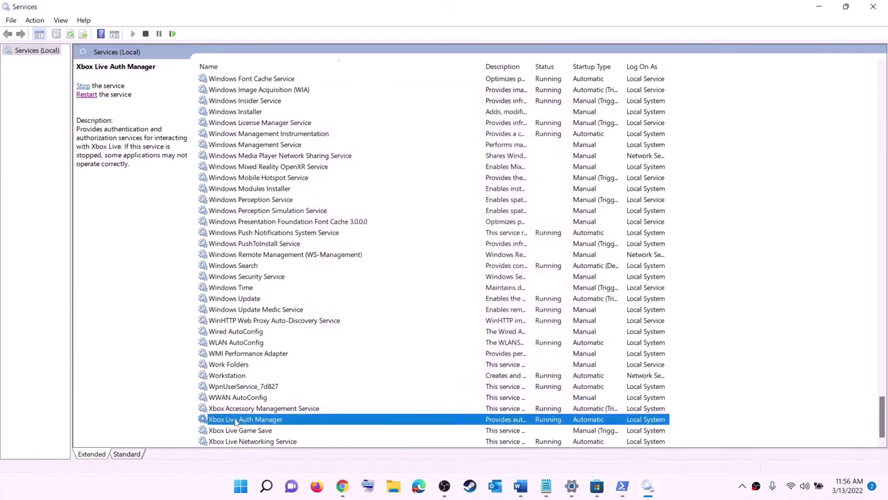
left_click(479, 242)
left_click(448, 263)
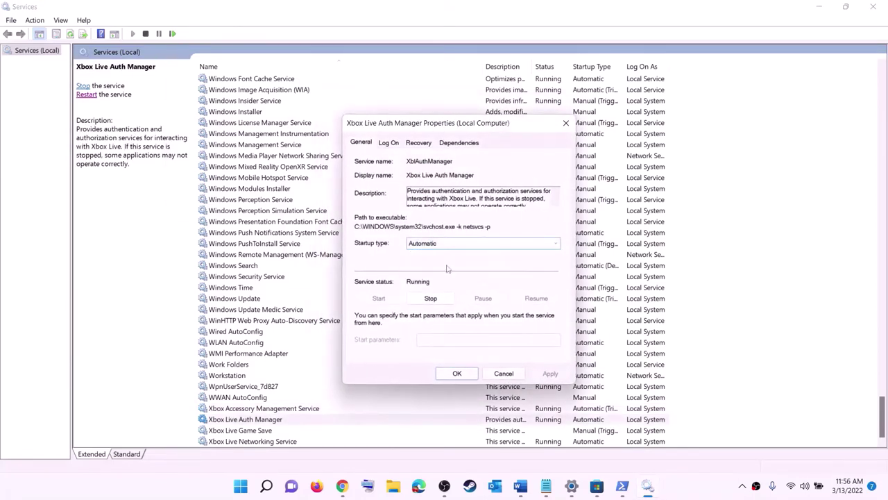
left_click(551, 373)
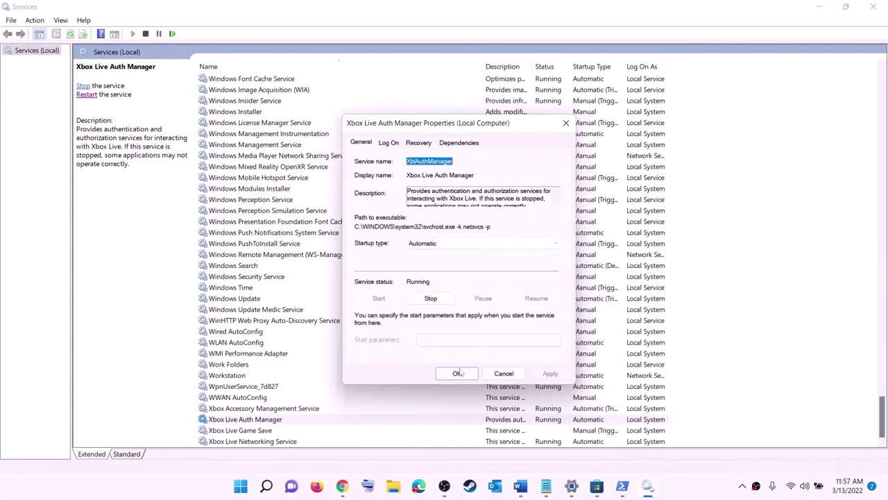
left_click(459, 373)
Set Xbox Live Game Save to Automatic startup and start the service.
double_click(240, 431)
left_click(442, 234)
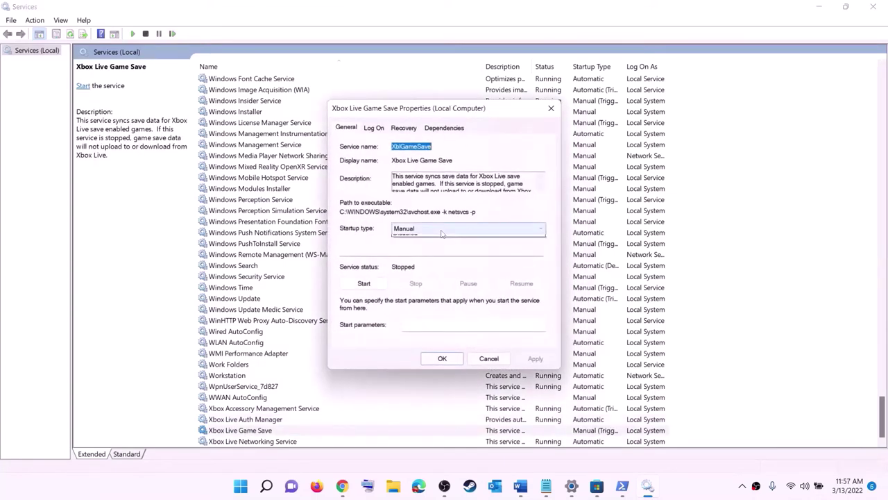
left_click(444, 245)
left_click(535, 358)
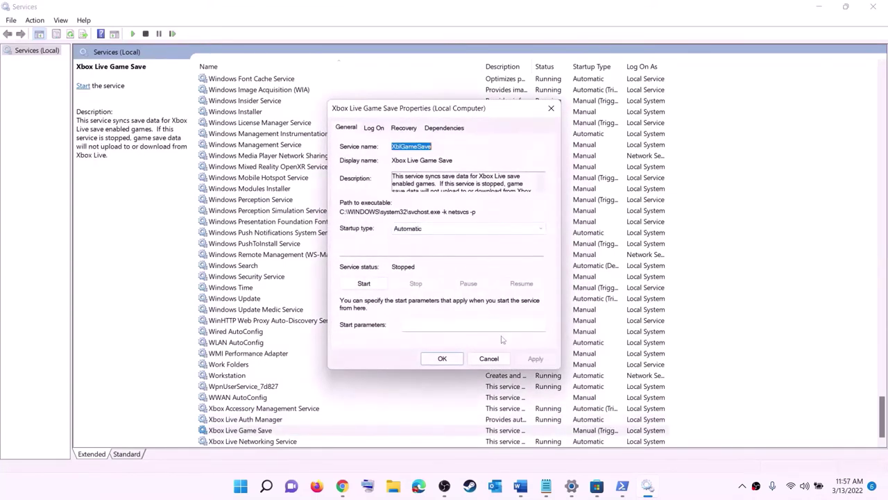
left_click(364, 284)
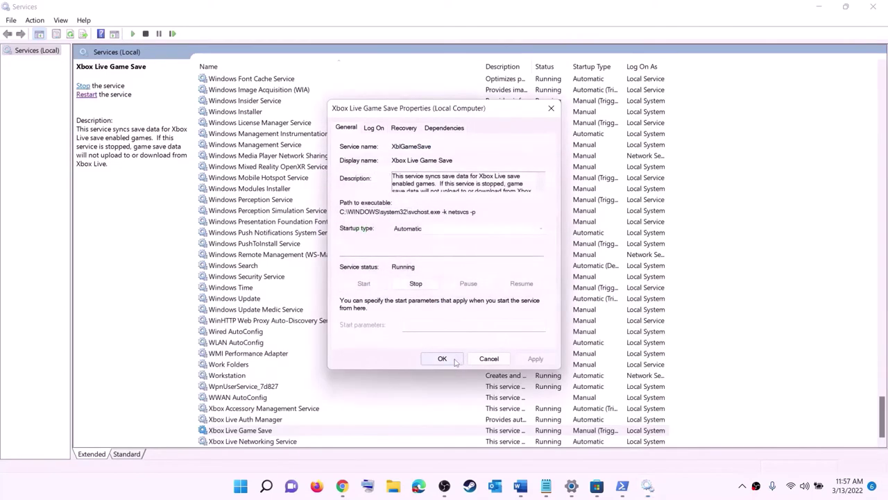
left_click(442, 358)
Confirm Xbox Live Networking Service stays on Automatic startup.
double_click(259, 442)
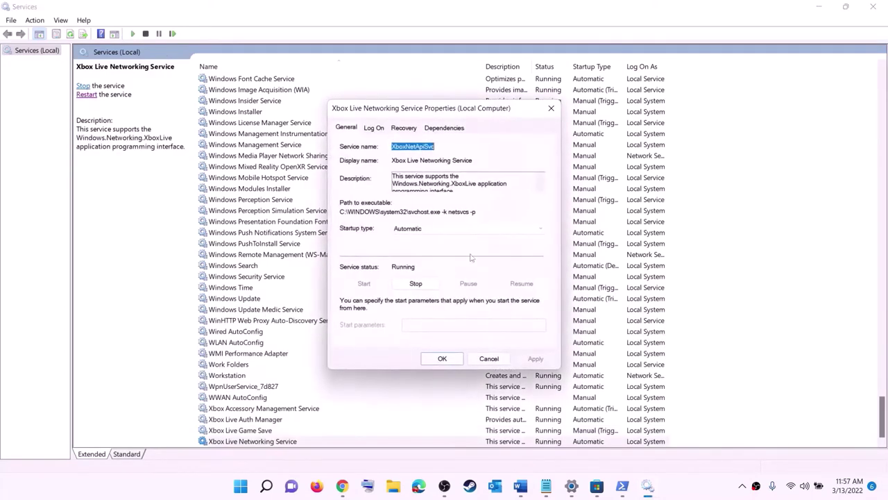
left_click(432, 230)
left_click(421, 248)
left_click(441, 358)
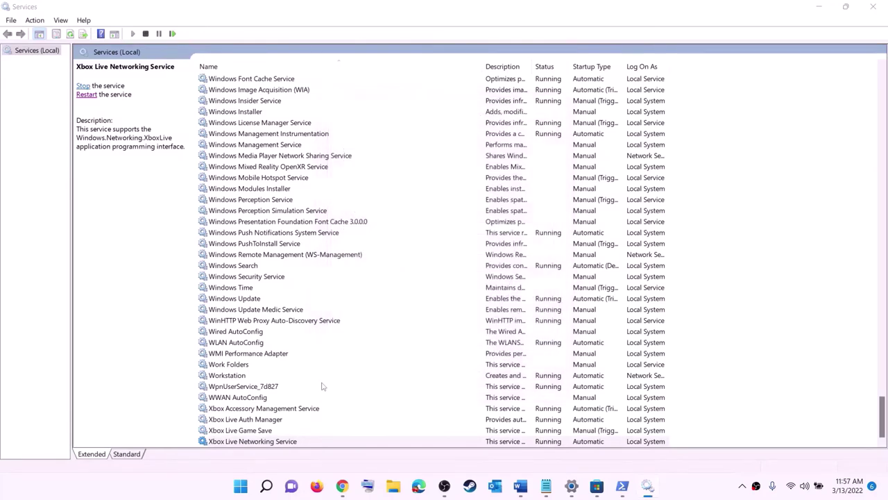
Set the Windows Update service startup type to Automatic (Delayed Start).
left_click(256, 298)
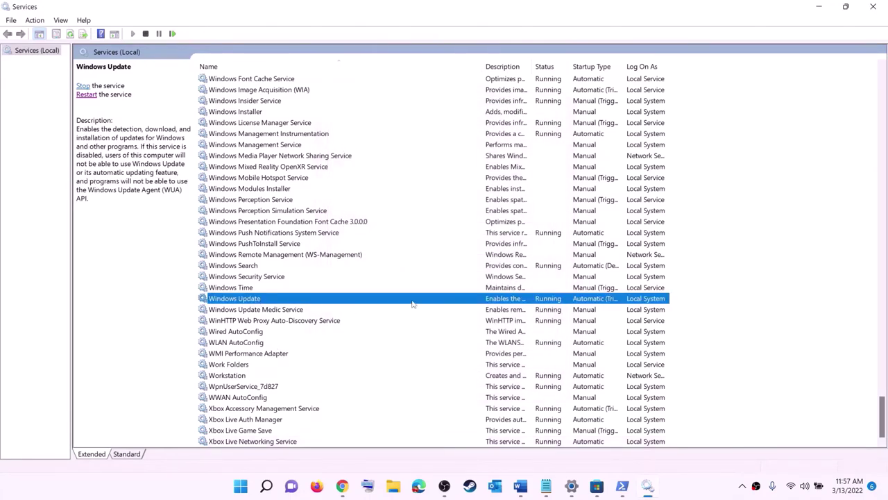
double_click(412, 303)
left_click(430, 229)
left_click(422, 238)
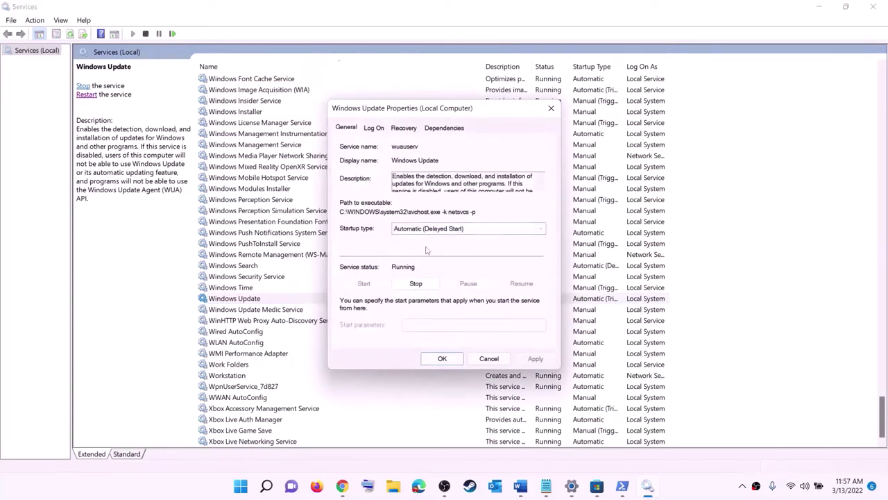
left_click(535, 358)
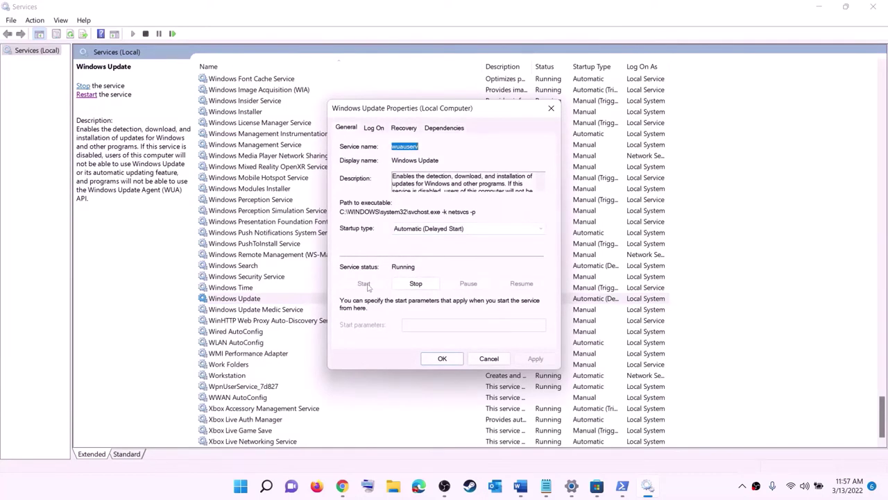
left_click(442, 358)
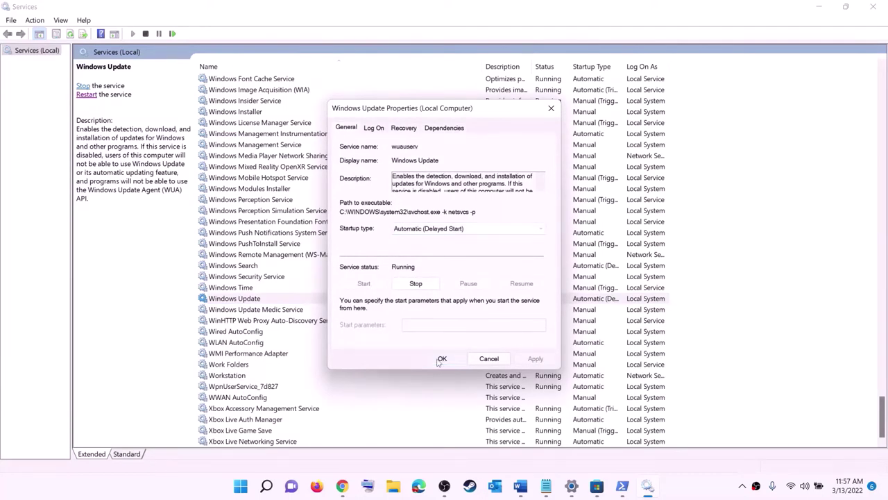
left_click(292, 259)
Stop both Gaming Services entries.
key("g")
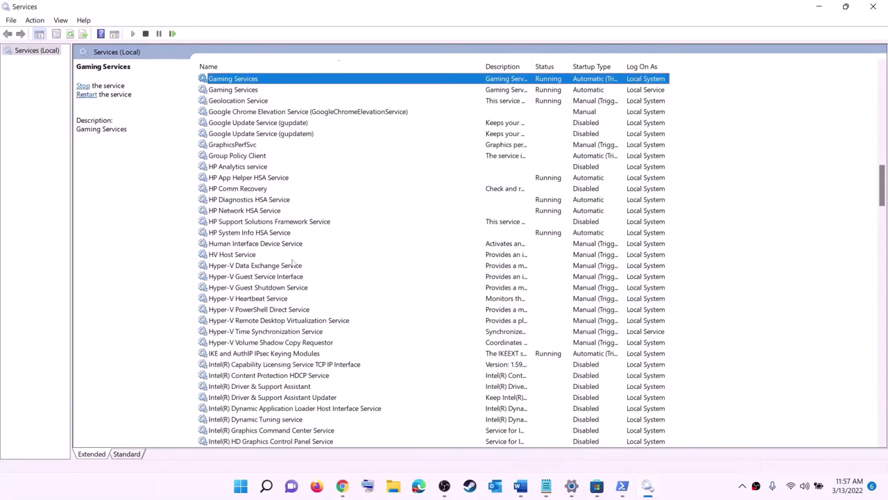
scroll(604, 245, "up", 4)
left_click(556, 223)
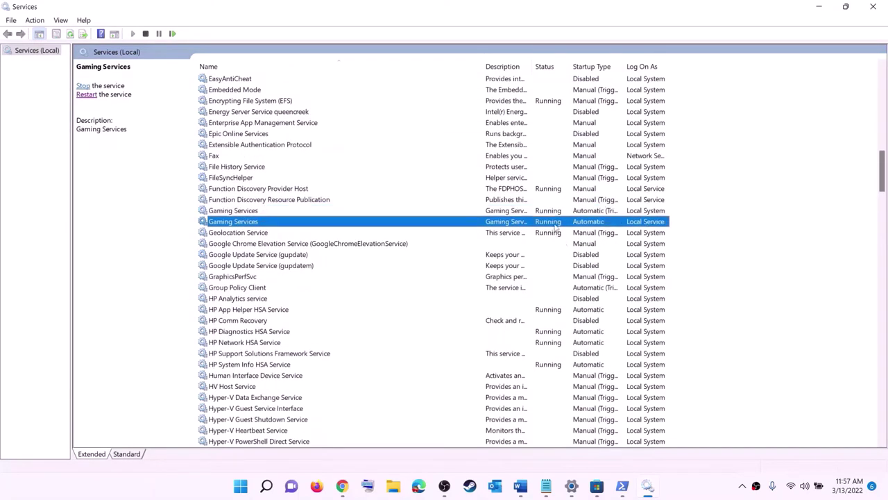
left_click(555, 214)
left_click(554, 220)
left_click(553, 213)
right_click(550, 217)
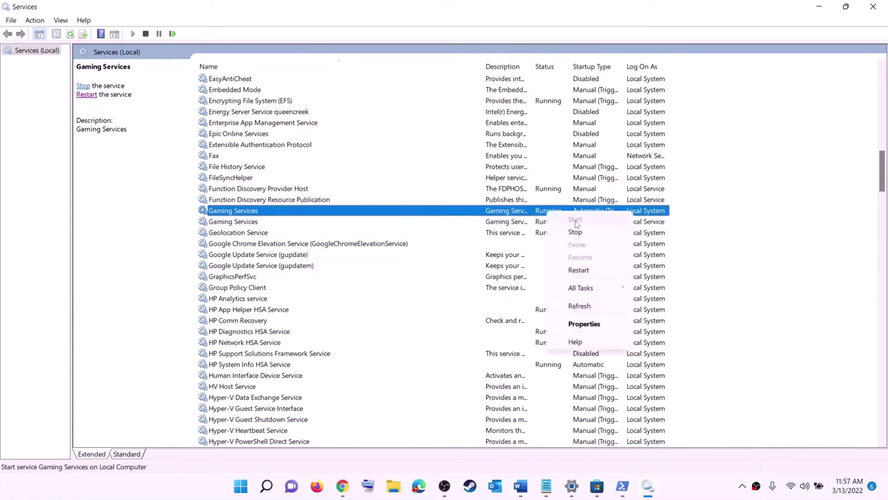
left_click(511, 222)
left_click(542, 213)
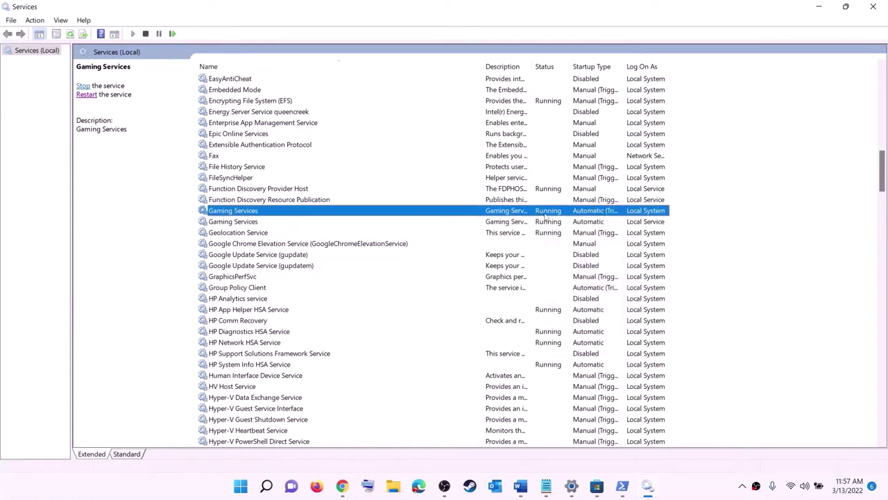
right_click(544, 213)
left_click(564, 232)
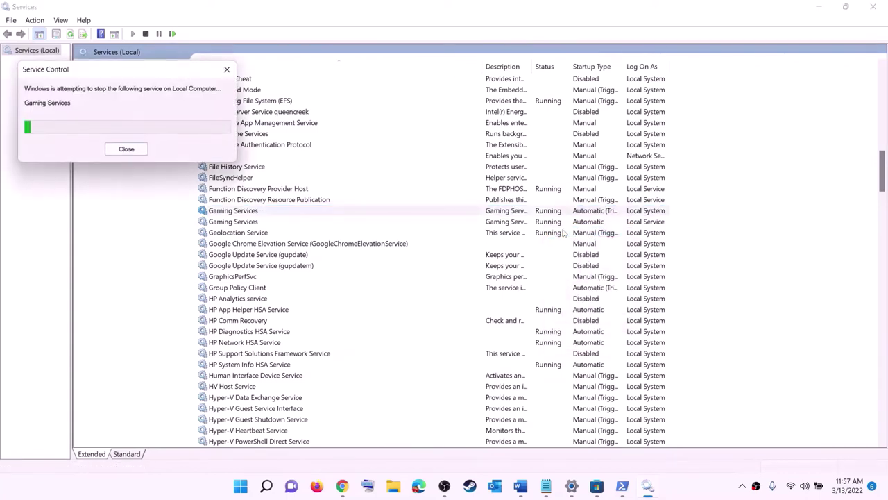
left_click(550, 224)
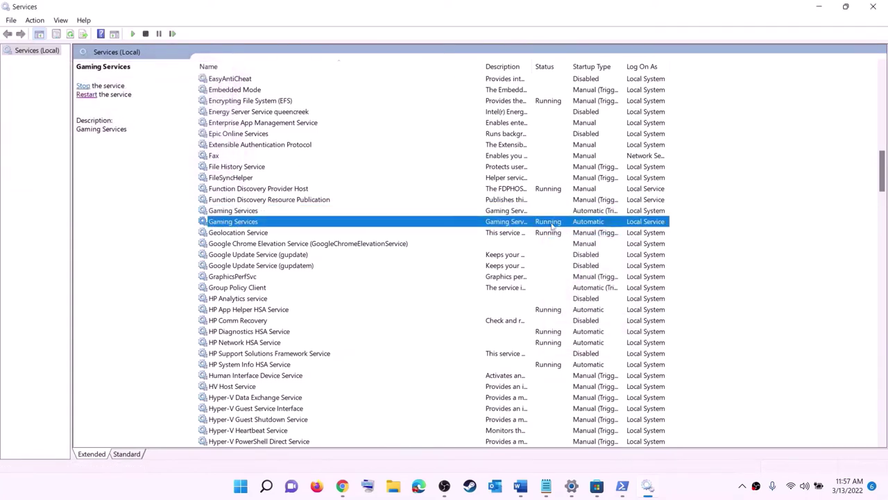
right_click(554, 223)
left_click(576, 243)
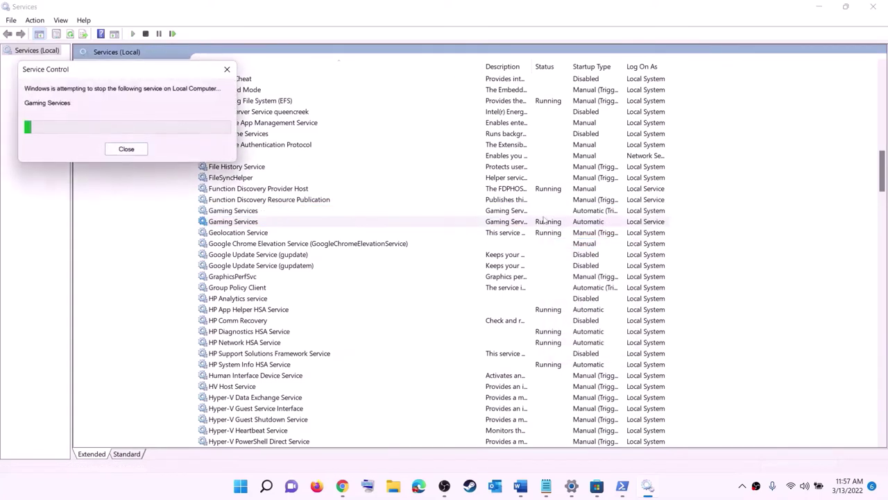
Start both Gaming Services entries again.
left_click(525, 211)
right_click(526, 211)
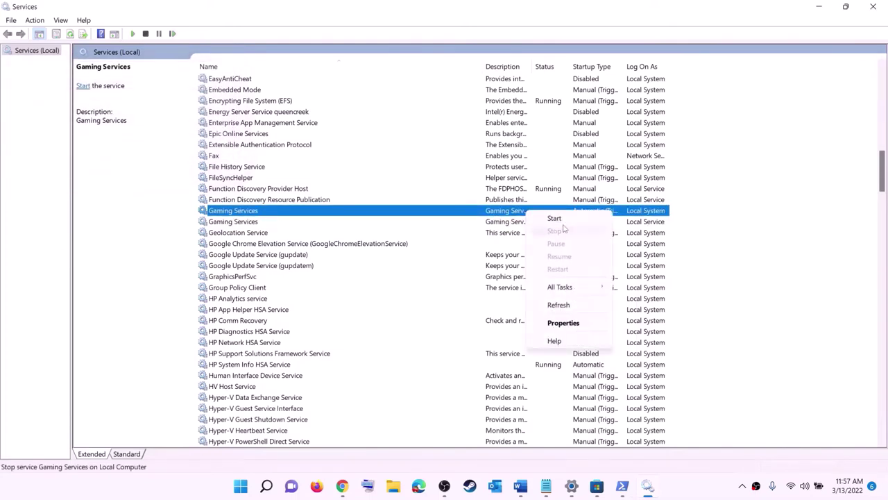
left_click(557, 219)
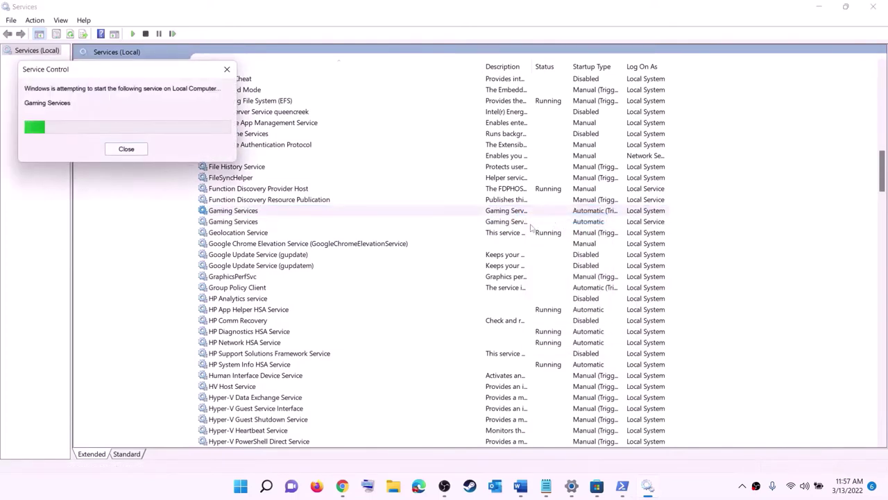
left_click(526, 222)
right_click(527, 223)
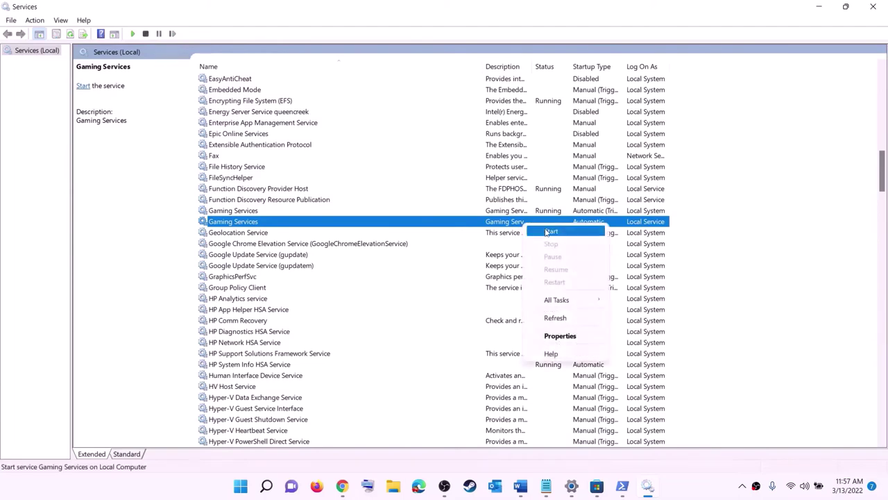
left_click(547, 233)
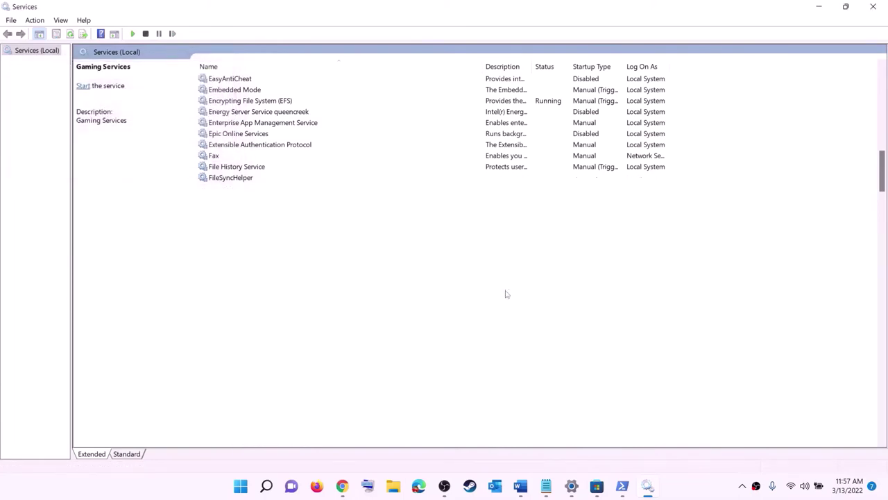
Keep Microsoft Store Install Service on Automatic startup.
left_click(504, 288)
key("m")
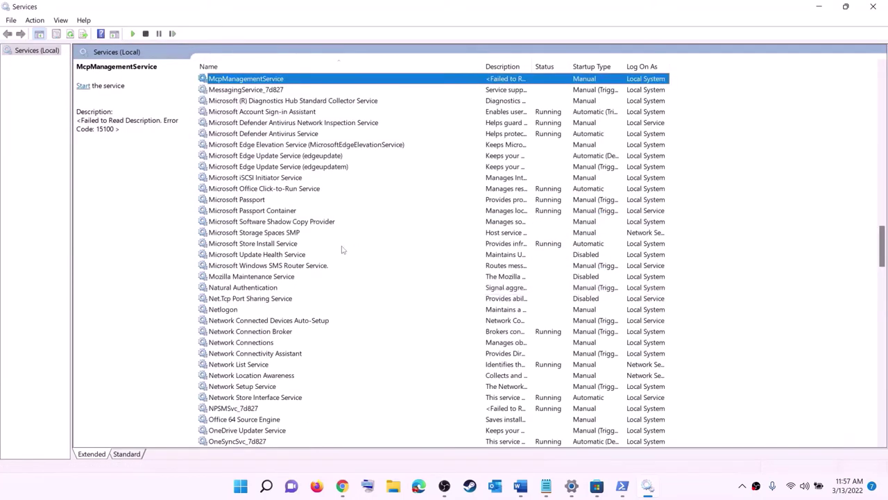
left_click(262, 244)
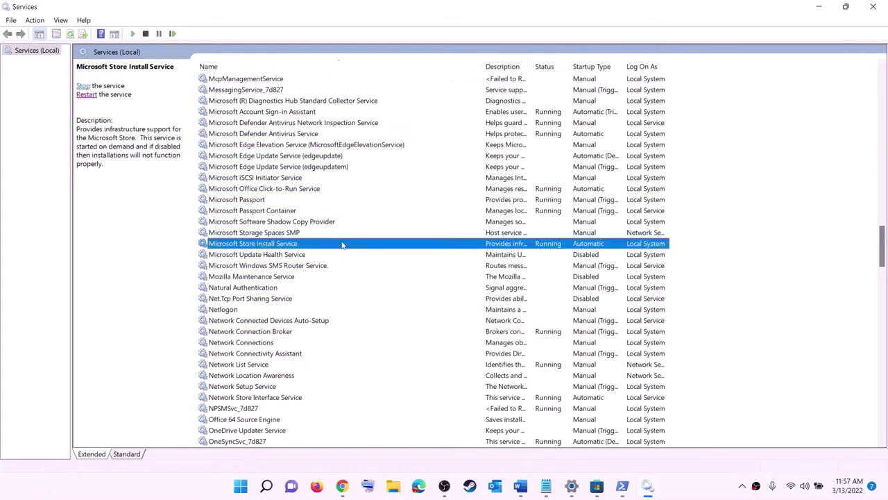
double_click(342, 244)
left_click(437, 229)
left_click(431, 245)
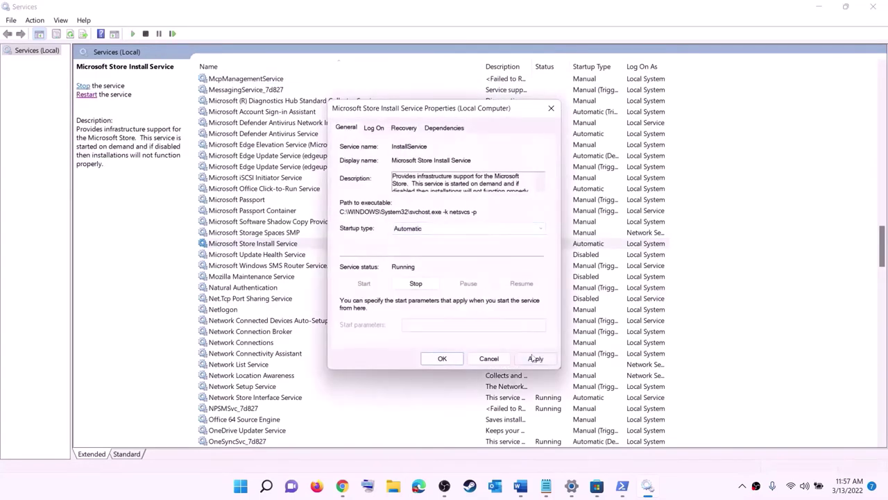
left_click(534, 358)
left_click(442, 358)
Change Background Intelligent Transfer Service startup to Automatic.
left_click(292, 215)
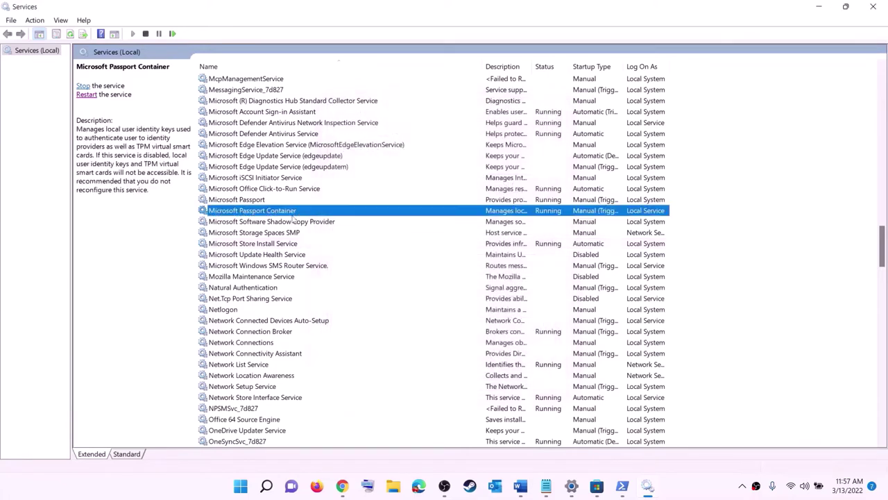
key("b")
scroll(318, 180, "up", 4)
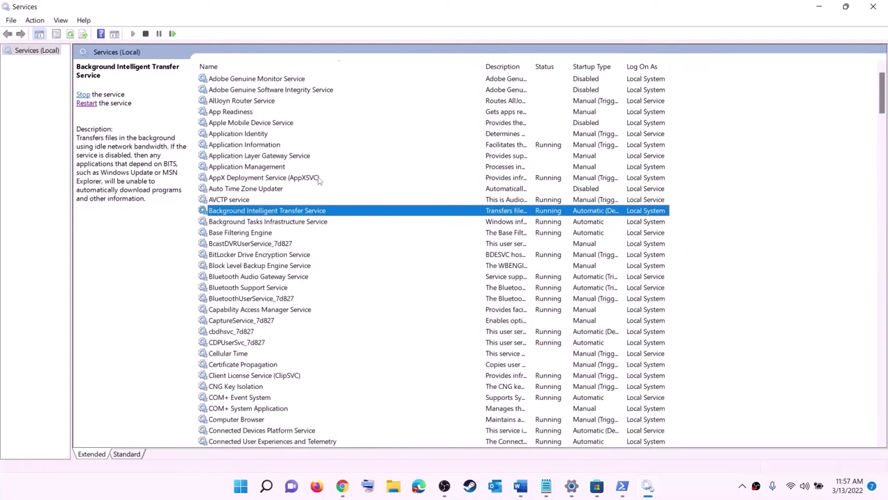
double_click(326, 212)
left_click(448, 229)
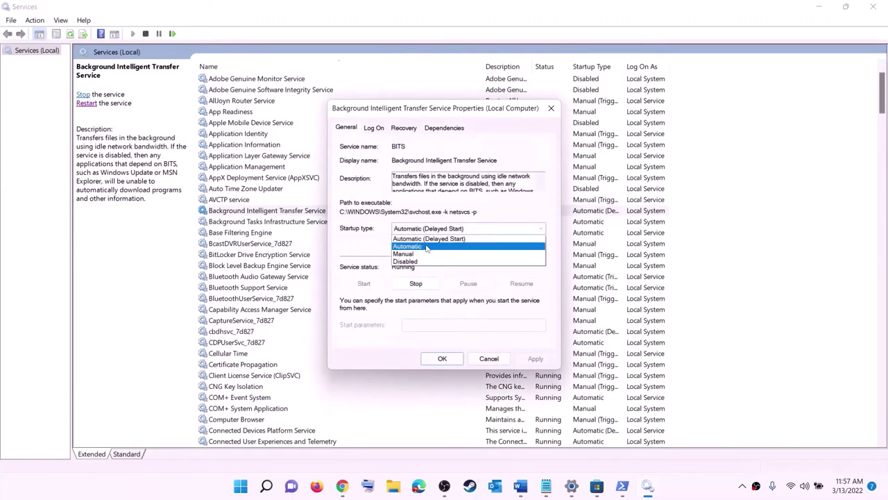
left_click(426, 247)
left_click(535, 359)
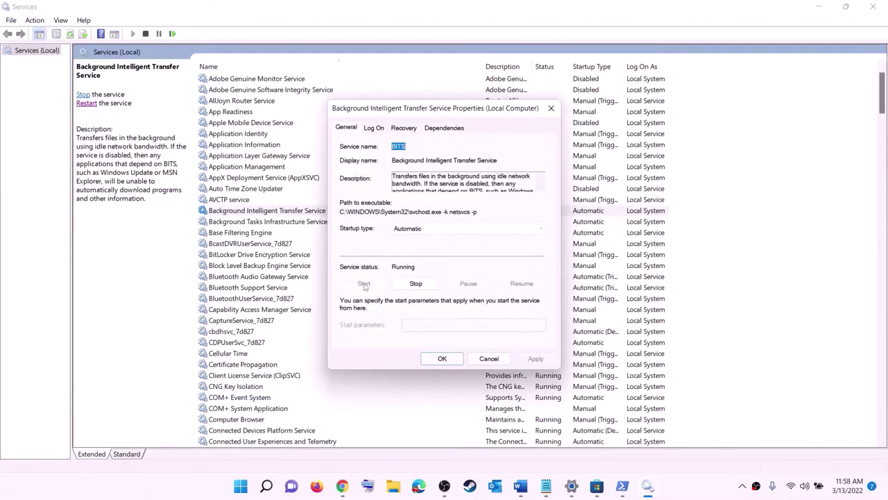
left_click(442, 358)
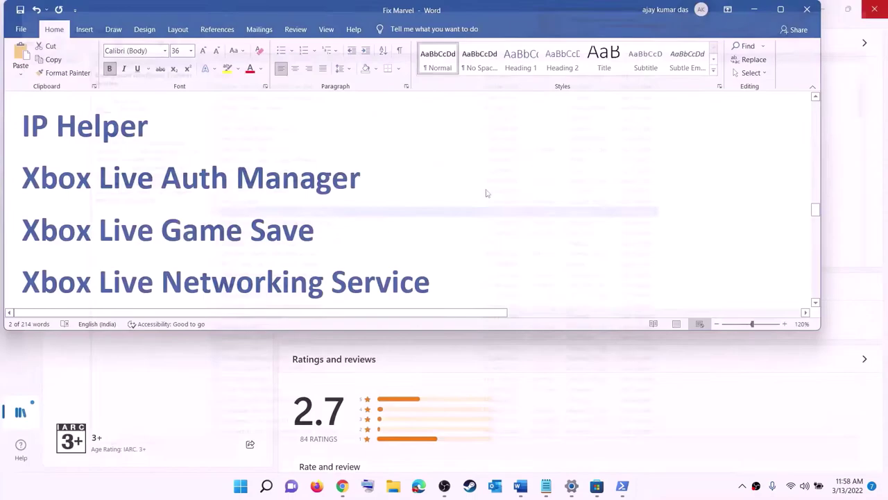
Open Settings at the Windows Update page showing the pending 2022-03 cumulative update KB5011493.
scroll(324, 268, "down", 8)
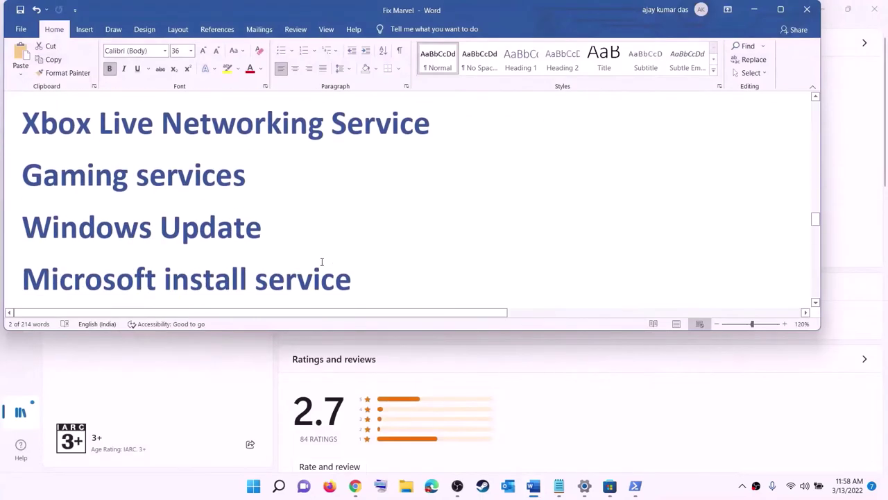
scroll(322, 261, "down", 2)
left_click_drag(149, 212, 430, 204)
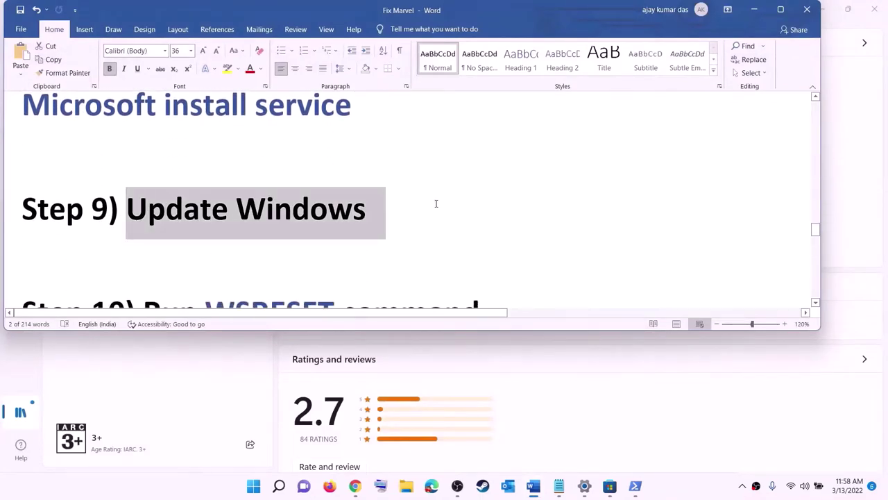
left_click(254, 488)
left_click(418, 207)
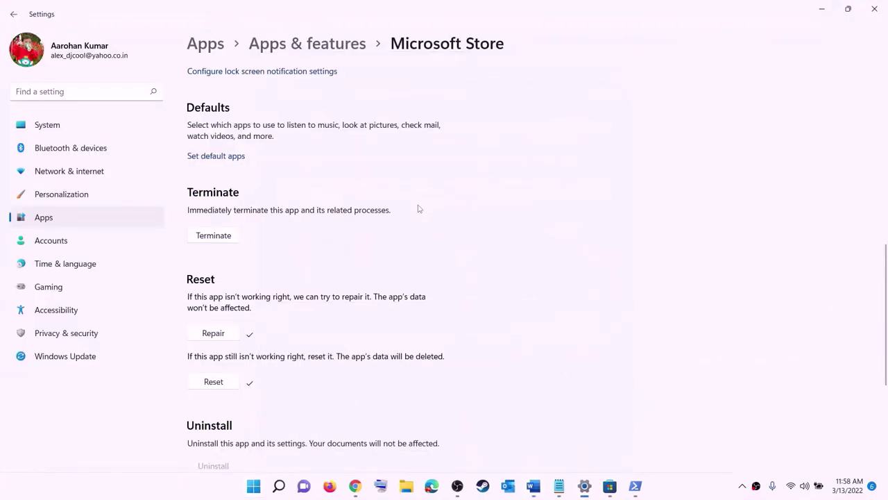
left_click(66, 355)
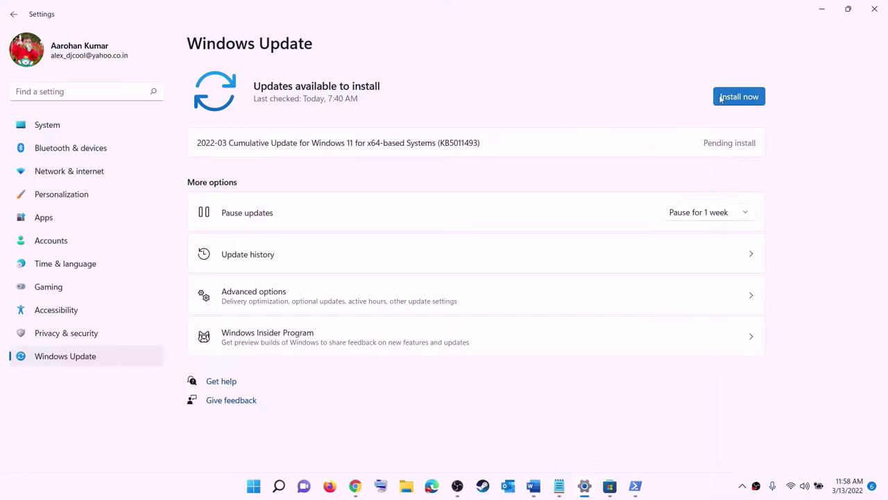
Check the Start menu power options for Restart, then close them without restarting.
left_click(255, 487)
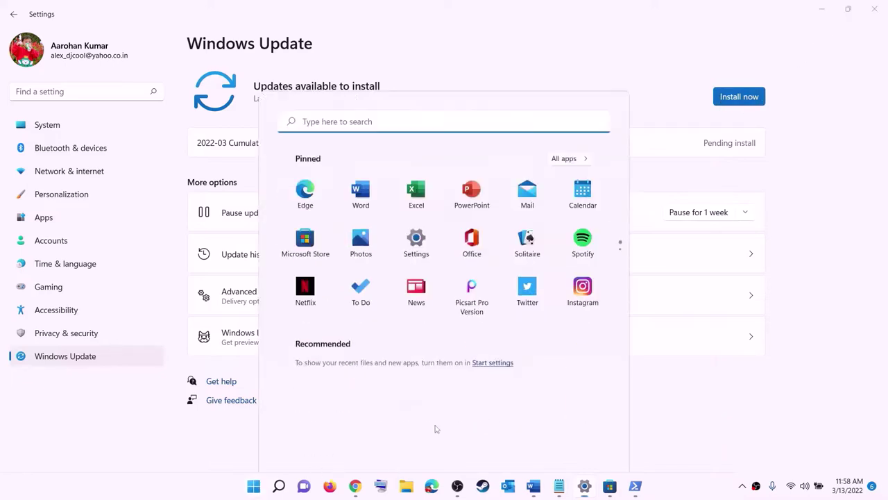
left_click(588, 445)
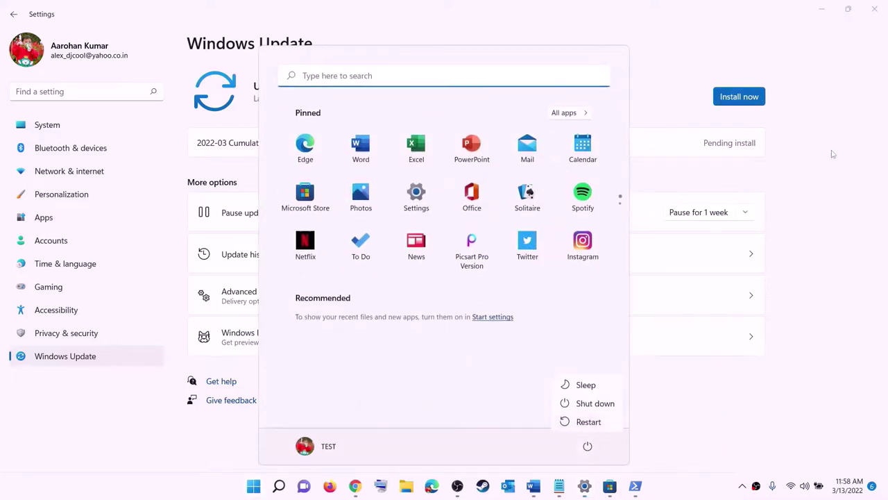
left_click(837, 17)
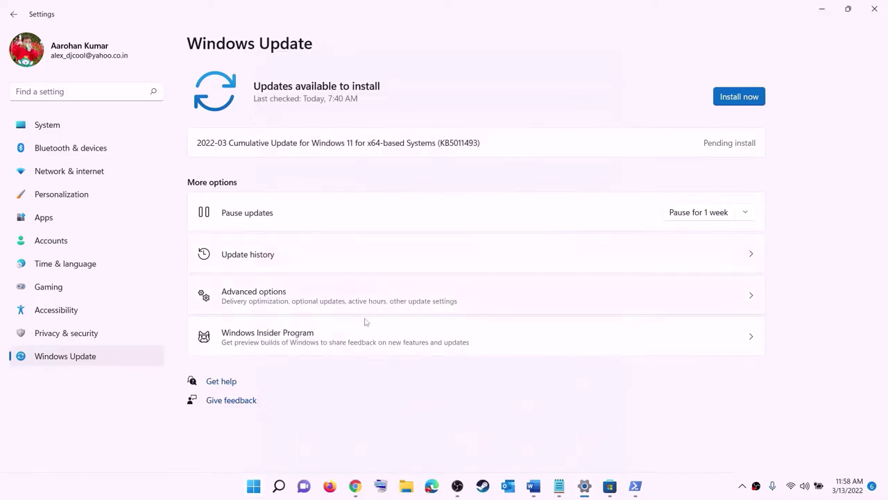